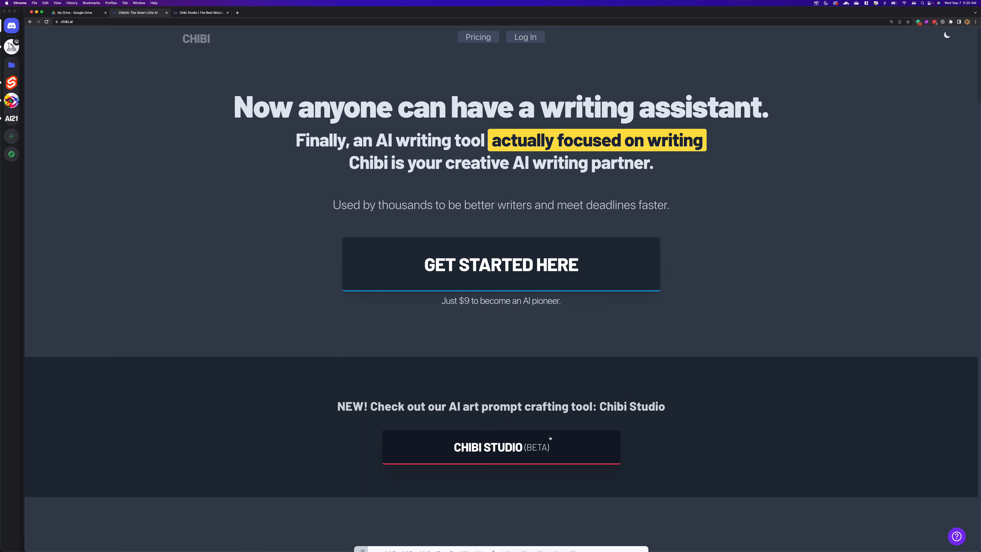
# - Open Chibi Studio and load the example subject "A scifi desert planet with a sprawling city in the distance"
pyautogui.click(536, 449)
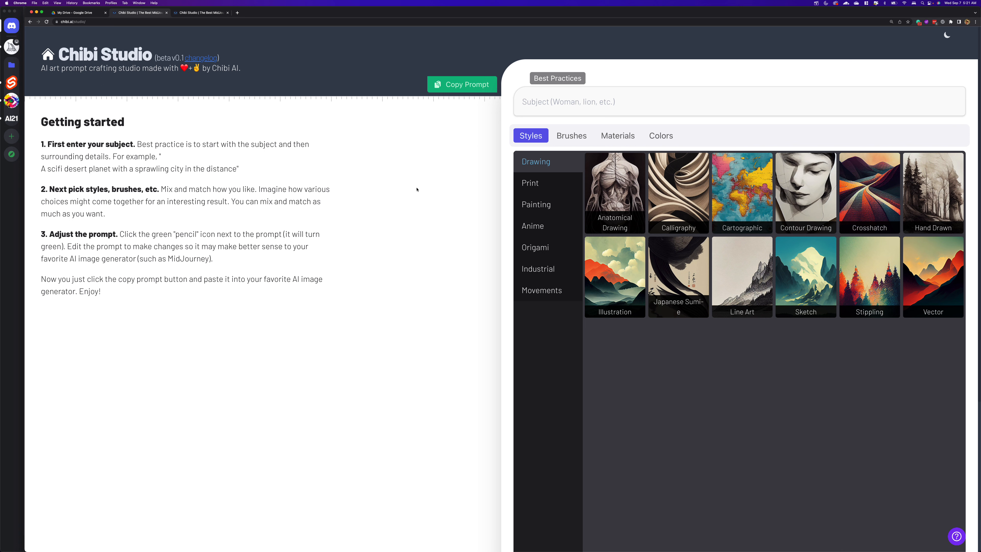
pyautogui.click(566, 106)
pyautogui.click(604, 103)
pyautogui.click(188, 170)
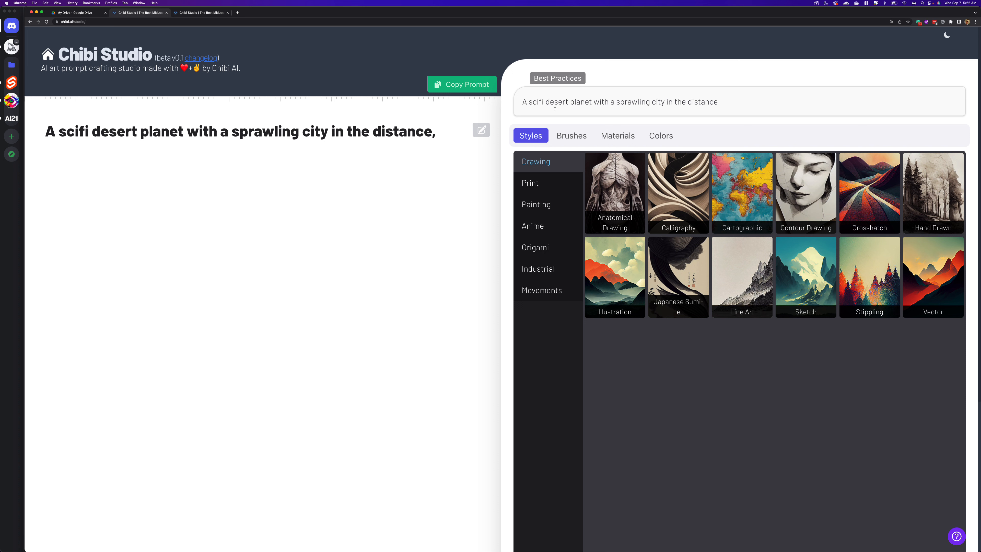
# - Change the subject text to "A scifi alien world"
pyautogui.doubleClick(559, 102)
pyautogui.press('BackSpace')
pyautogui.press('BackSpace')
pyautogui.press('Delete')
pyautogui.press('Delete')
pyautogui.press('Delete')
pyautogui.press('Delete')
pyautogui.press('Delete')
pyautogui.press('Delete')
pyautogui.press('Delete')
pyautogui.press('Delete')
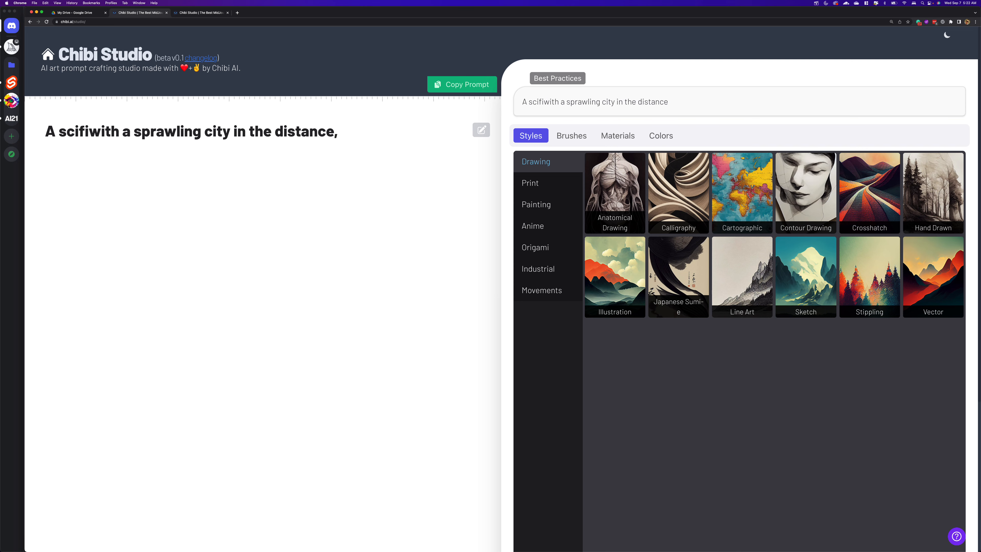
pyautogui.write('alien ')
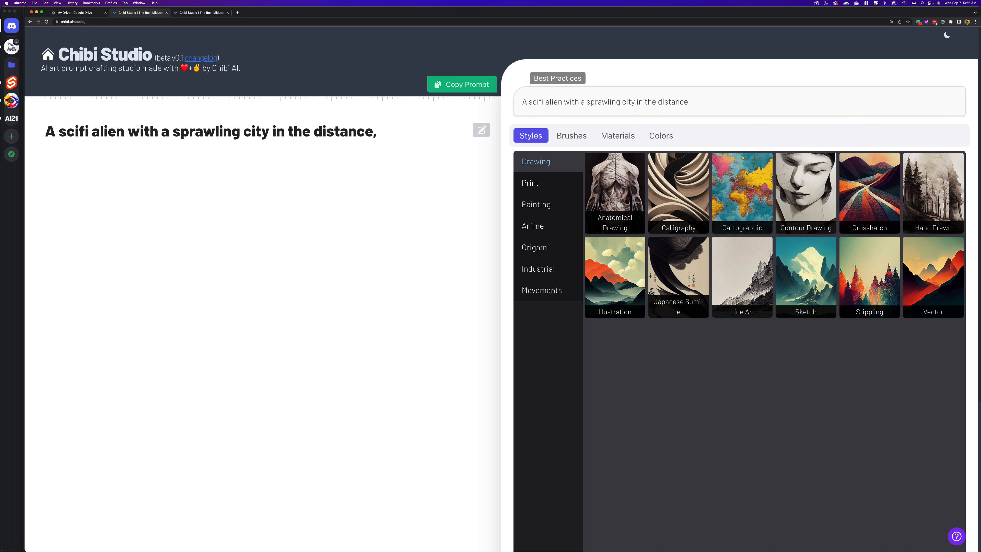
pyautogui.write('world')
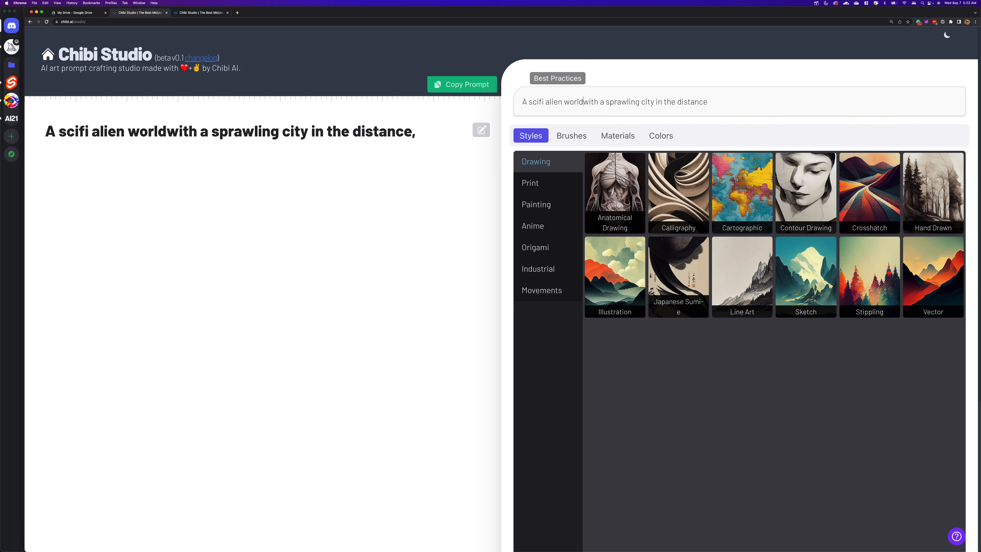
pyautogui.press('shift+super+Right')
pyautogui.press('BackSpace')
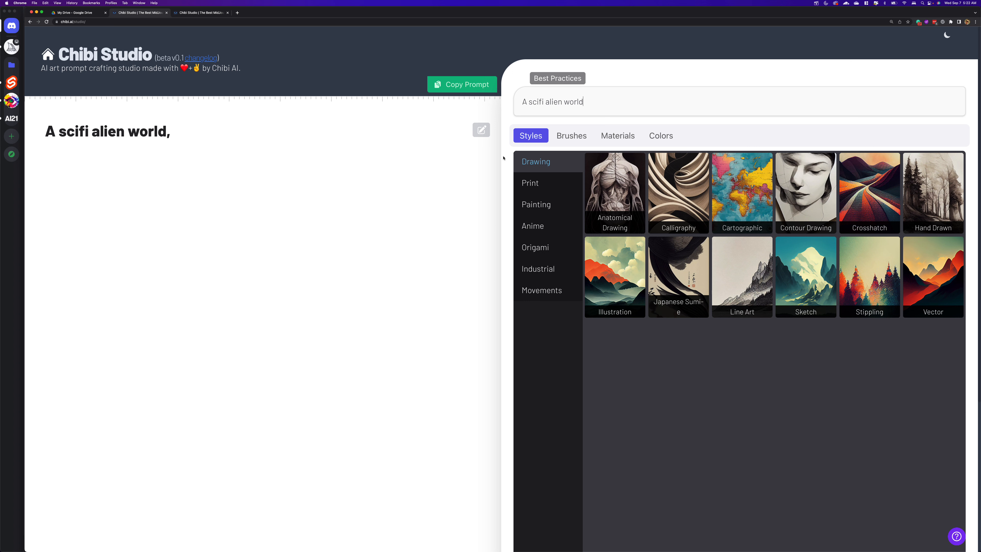
# - Add the God Eater style from the anime styles to the prompt
pyautogui.click(535, 227)
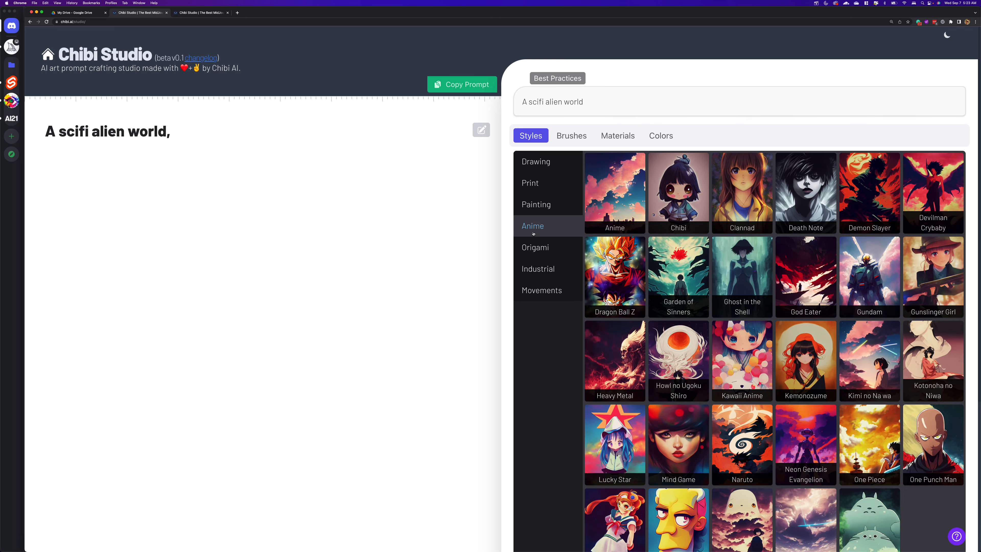
pyautogui.scroll(-3, 696, 280)
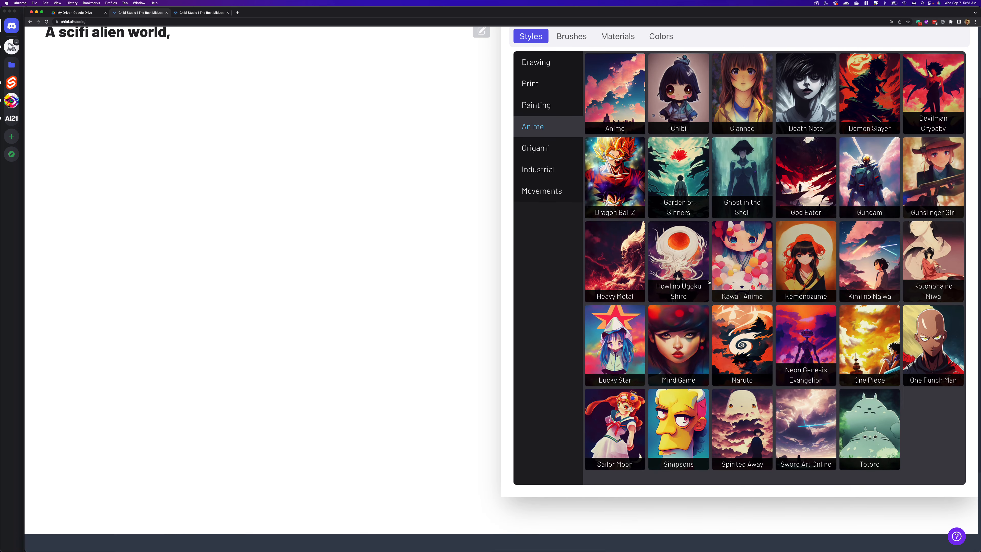
pyautogui.scroll(2, 733, 278)
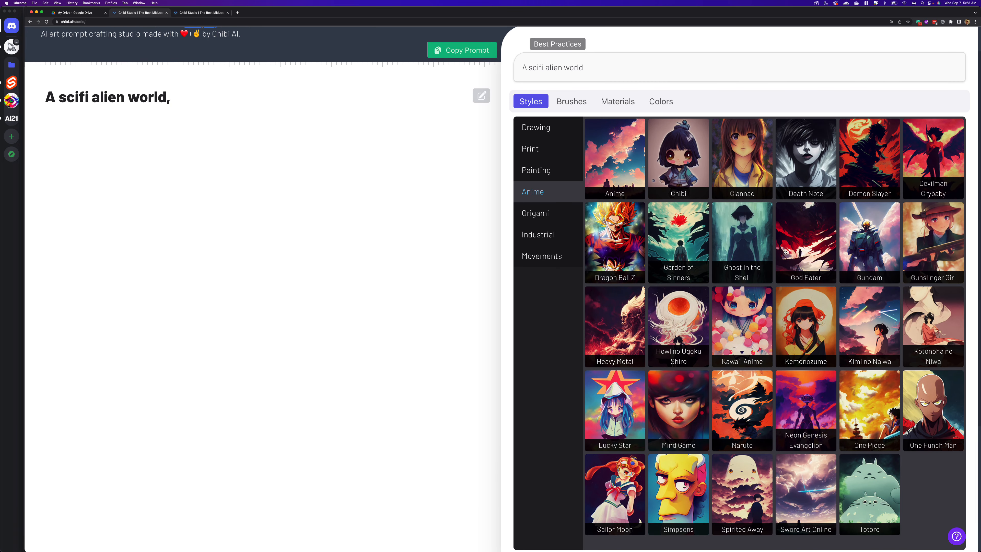
pyautogui.click(799, 240)
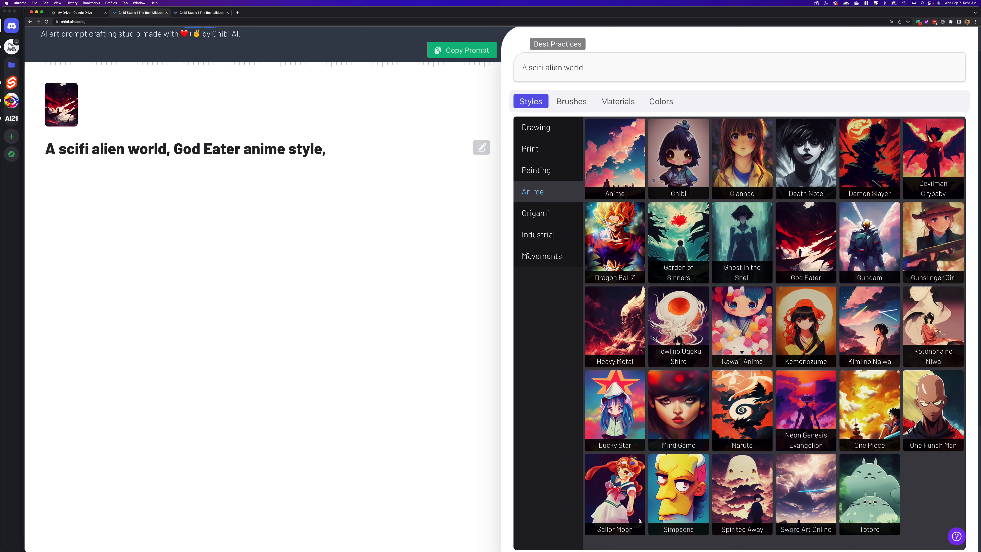
# - Add the Acrylic and Concept Art painting styles to the prompt
pyautogui.click(532, 170)
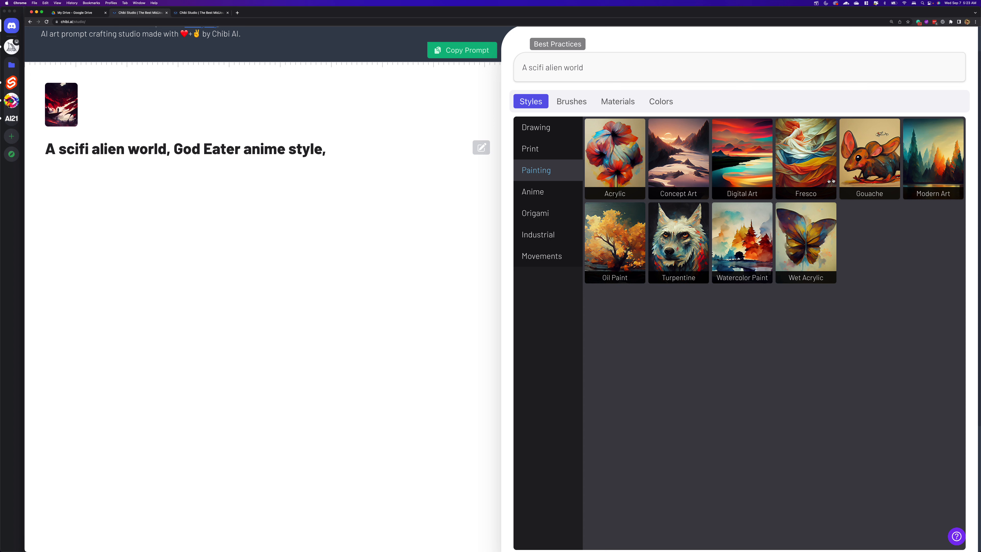
pyautogui.click(625, 145)
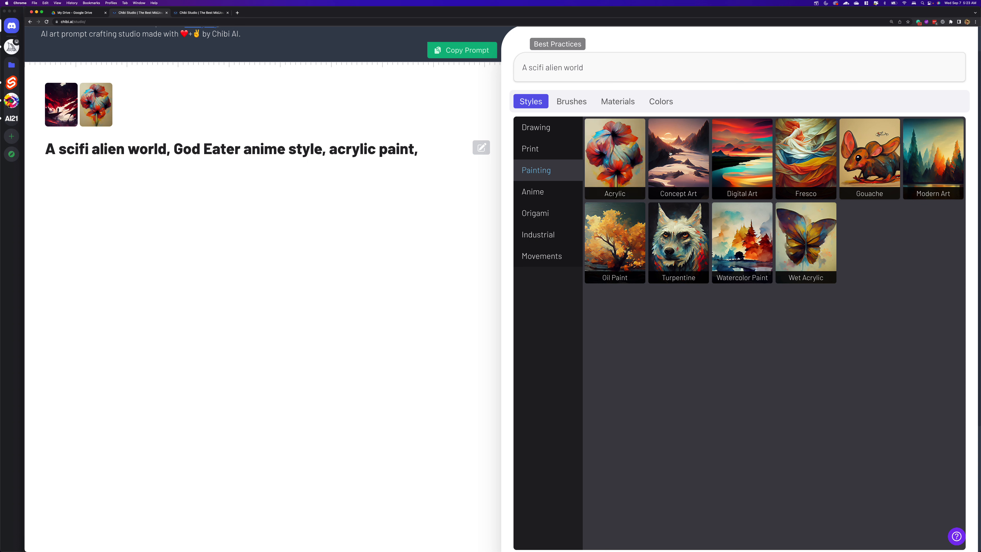
pyautogui.click(675, 159)
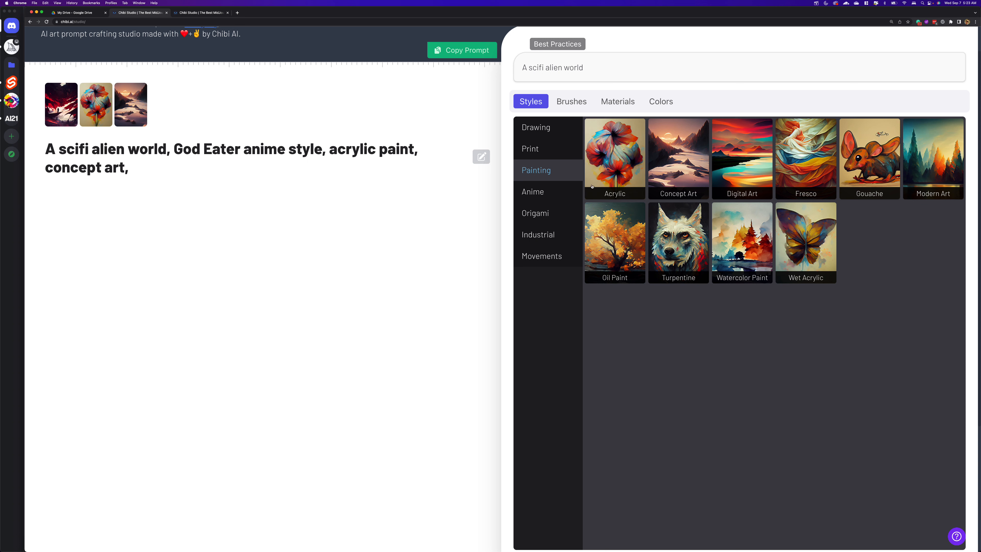
# - Add the Old Brush and Jagged Brush painting brushes to the prompt
pyautogui.click(577, 103)
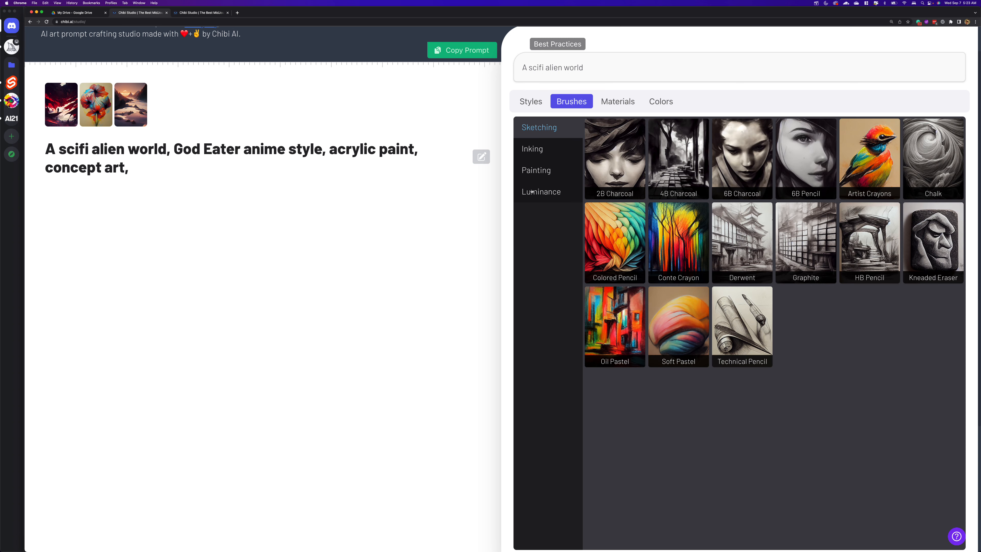
pyautogui.click(535, 170)
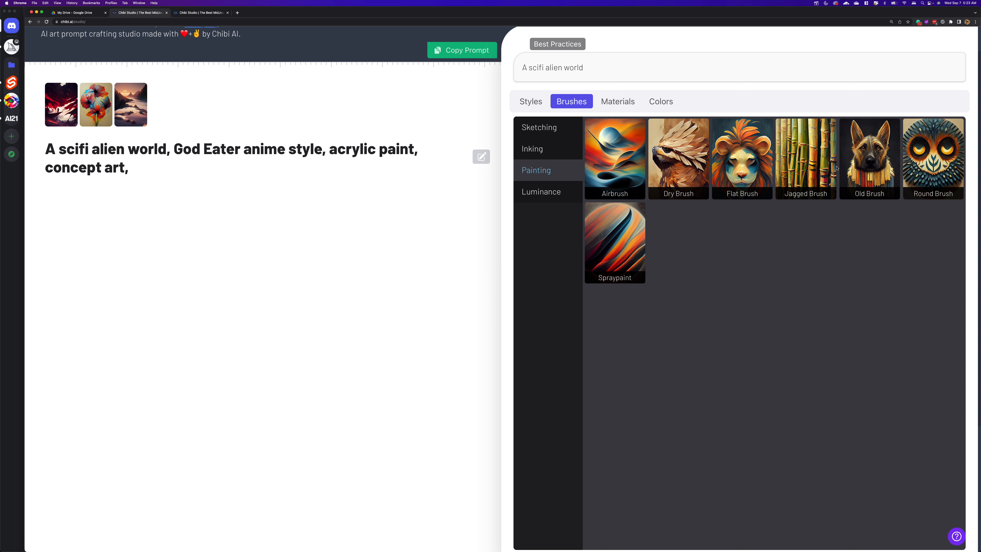
pyautogui.click(869, 164)
pyautogui.click(811, 162)
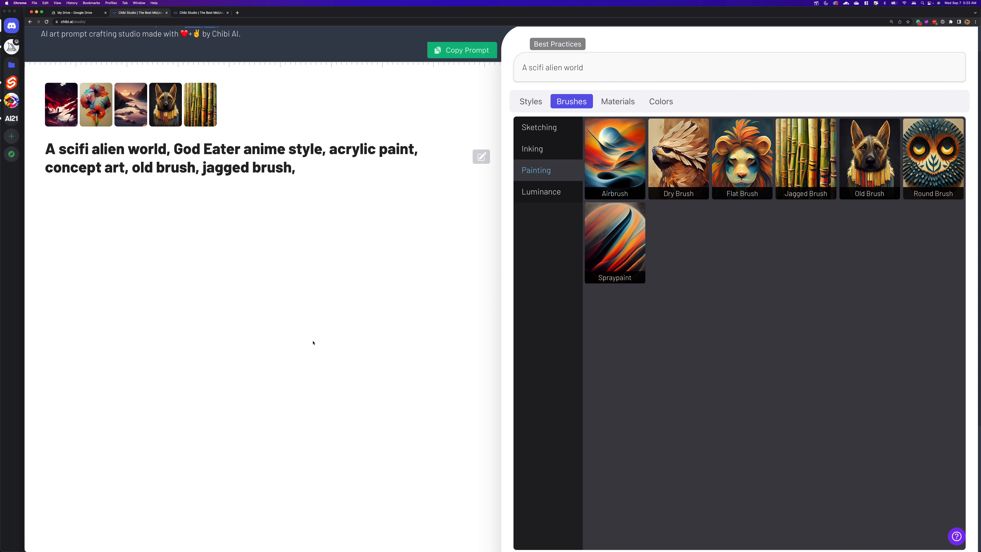
# - Add the Dichromatic colour palette to the prompt
pyautogui.moveTo(59, 107)
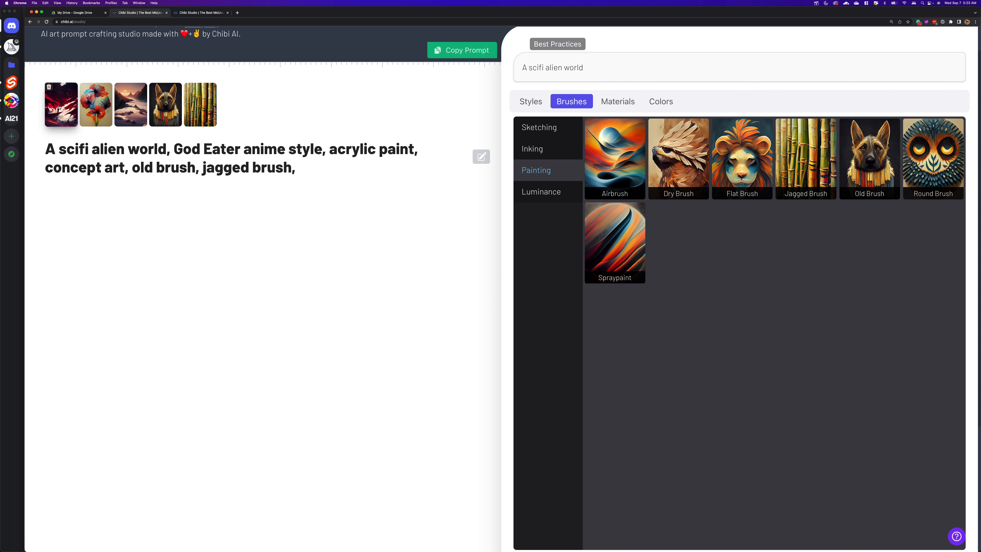
pyautogui.moveTo(207, 105)
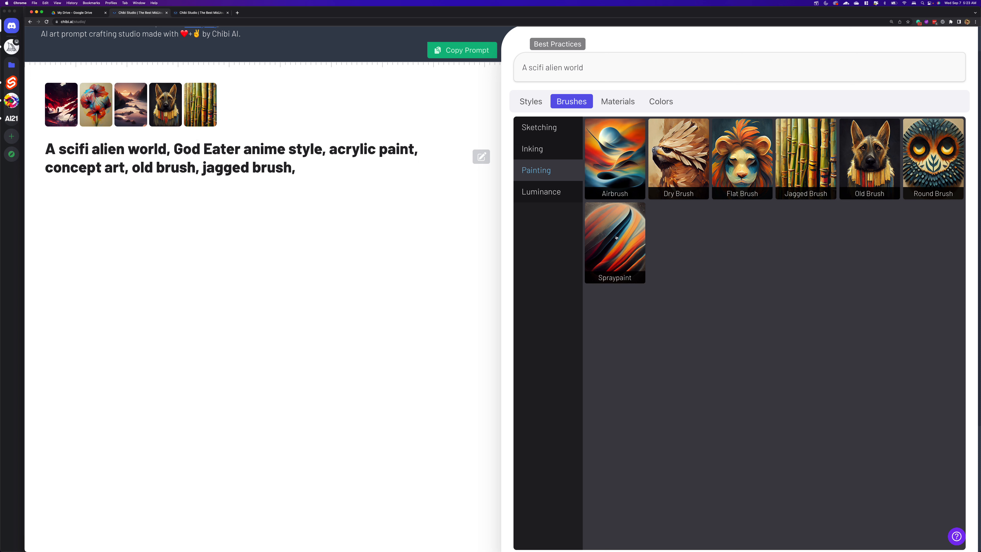
pyautogui.click(657, 107)
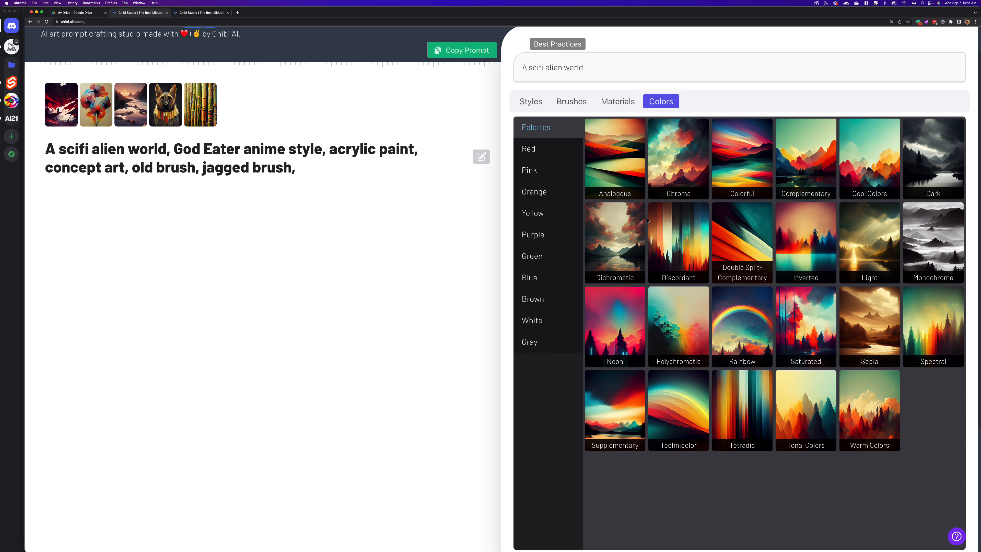
pyautogui.click(615, 241)
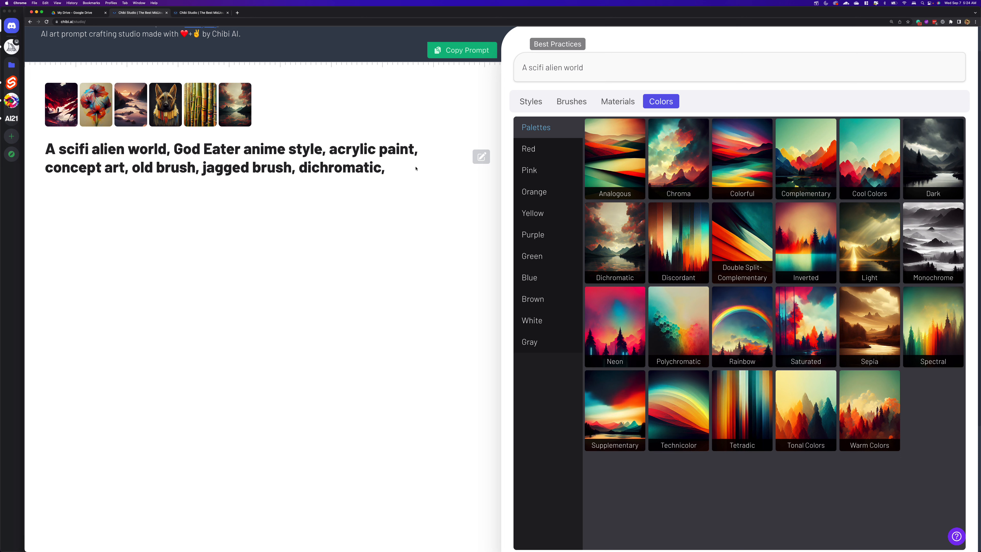
# - Make the prompt editable and reword its opening to "A scifi alien world in the God Eater anime style using acrylic paint"
pyautogui.click(482, 158)
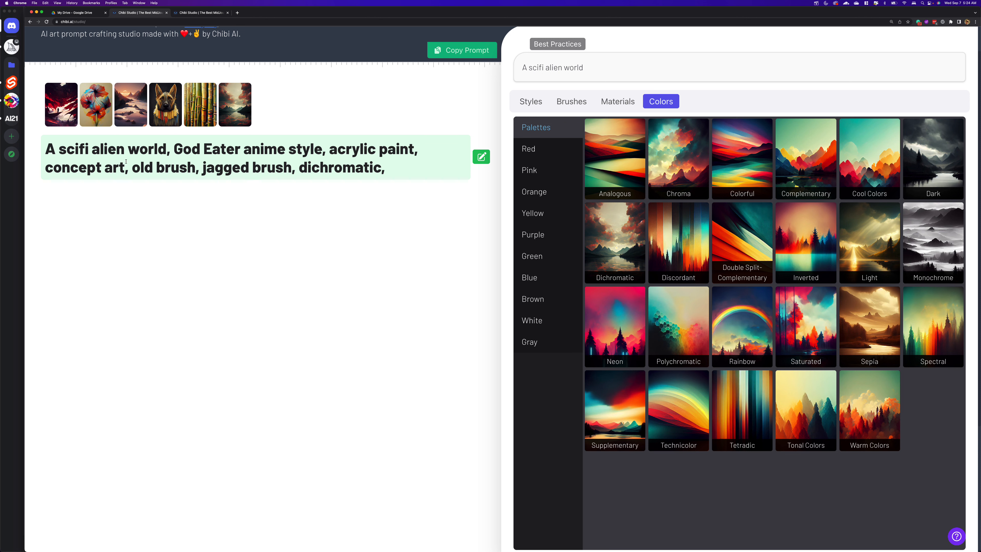
pyautogui.click(175, 149)
pyautogui.press('BackSpace')
pyautogui.press('BackSpace')
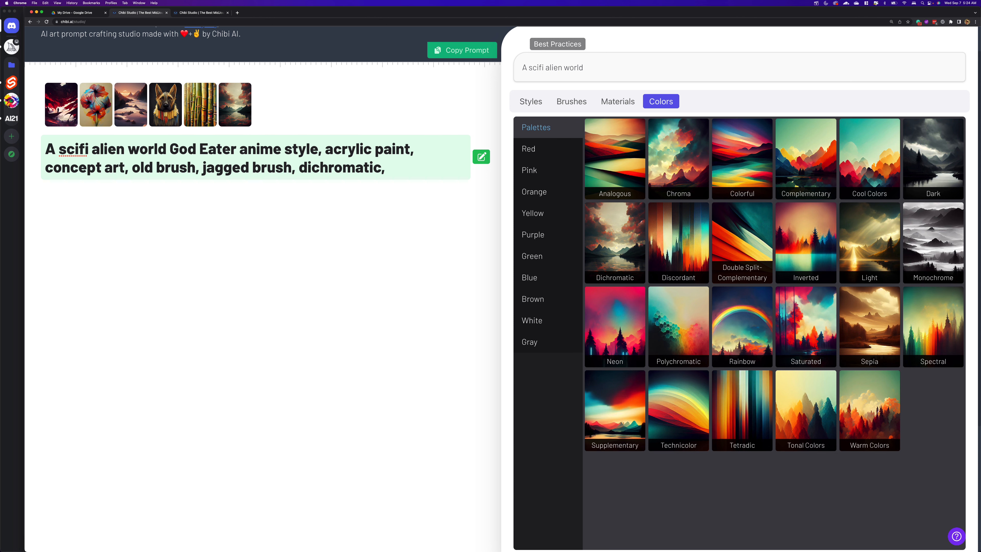
pyautogui.write('in the')
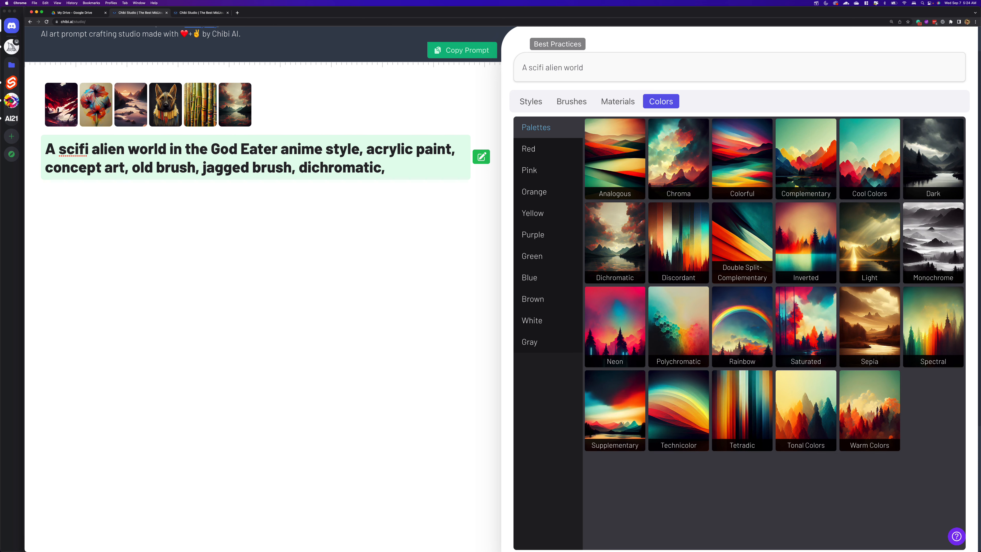
pyautogui.click(364, 150)
pyautogui.press('BackSpace')
pyautogui.press('BackSpace')
pyautogui.write('using')
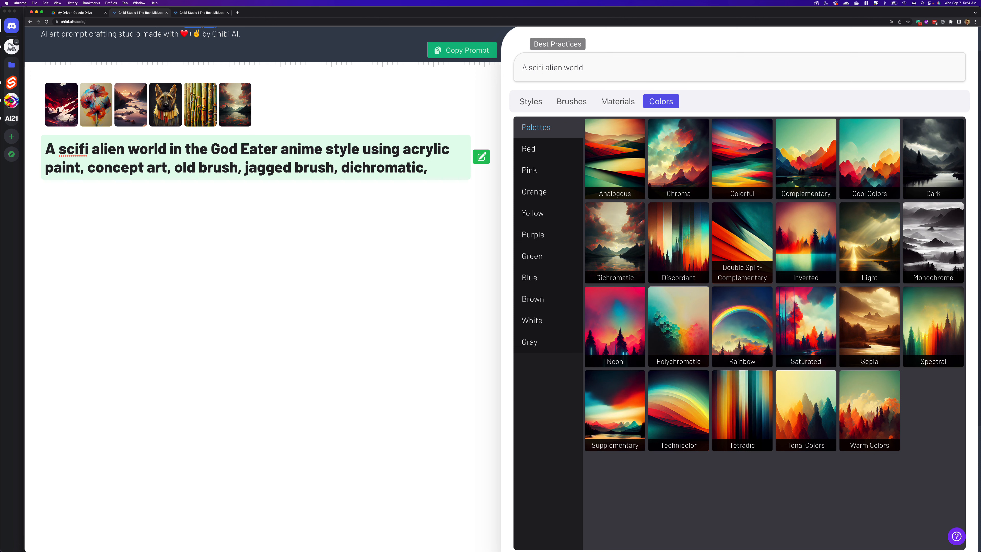
# - Merge the two brush terms in the prompt into "with an old jagged brush"
pyautogui.click(91, 167)
pyautogui.press('Right')
pyautogui.press('Right')
pyautogui.press('Right')
pyautogui.press('Right')
pyautogui.press('Right')
pyautogui.press('Right')
pyautogui.press('Right')
pyautogui.press('Right')
pyautogui.press('Right')
pyautogui.press('Right')
pyautogui.press('Right')
pyautogui.press('Right')
pyautogui.write('with an')
pyautogui.press('Right')
pyautogui.press('Right')
pyautogui.press('Right')
pyautogui.press('Right')
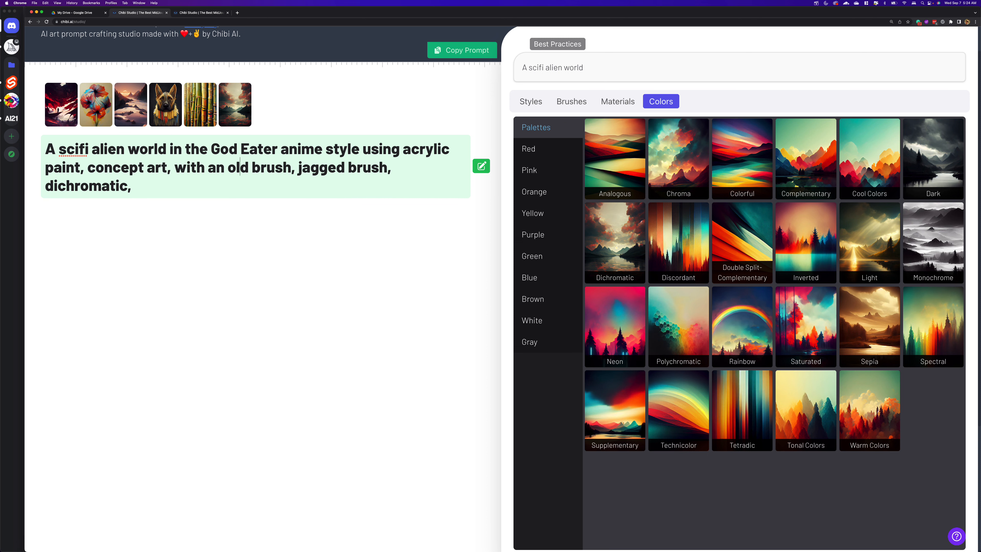
pyautogui.press('Delete')
pyautogui.press('Delete')
pyautogui.press('Delete')
pyautogui.press('Delete')
pyautogui.press('Delete')
pyautogui.press('Delete')
pyautogui.press('Delete')
pyautogui.press('Delete')
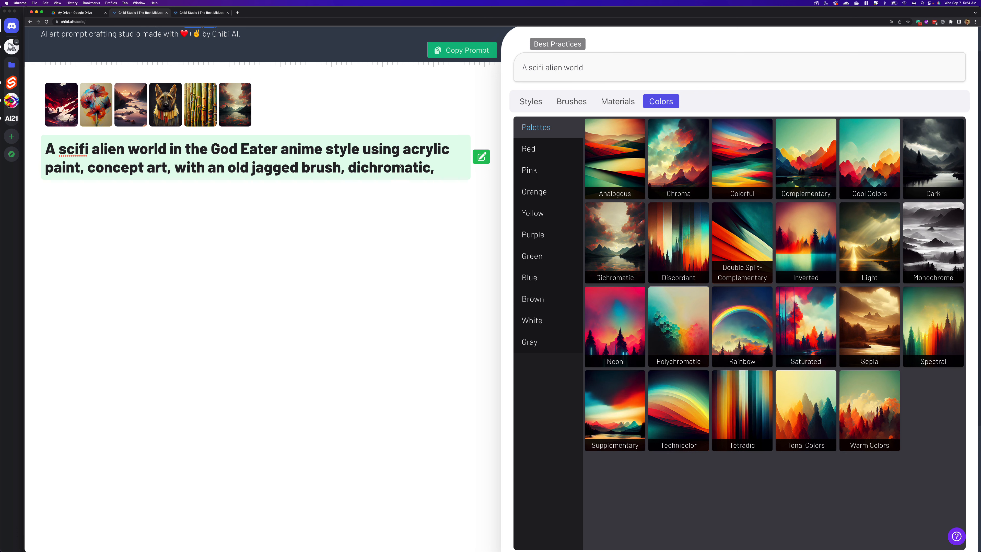
# - Add "colors" after "dichromatic" in the prompt, then finish editing and copy the prompt
pyautogui.write('colors')
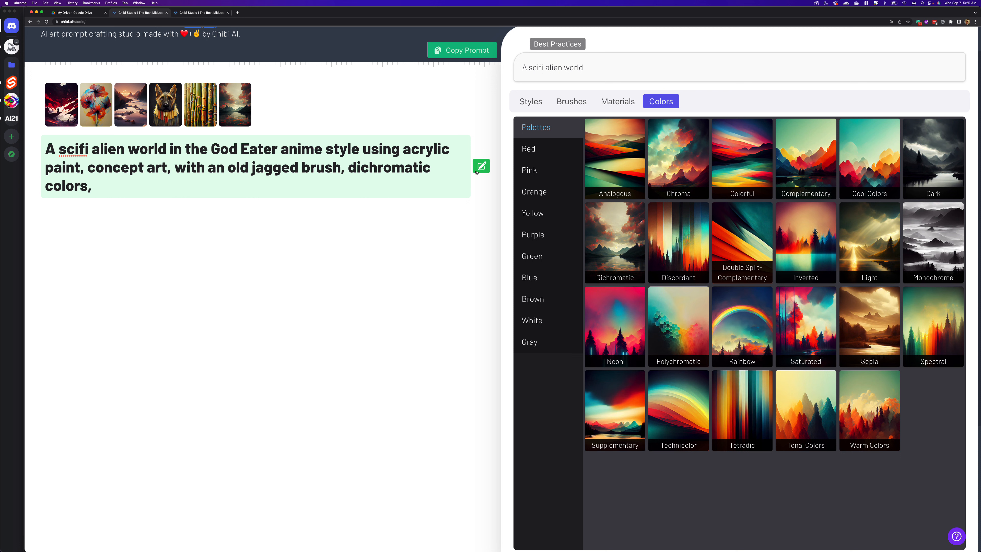
pyautogui.click(484, 167)
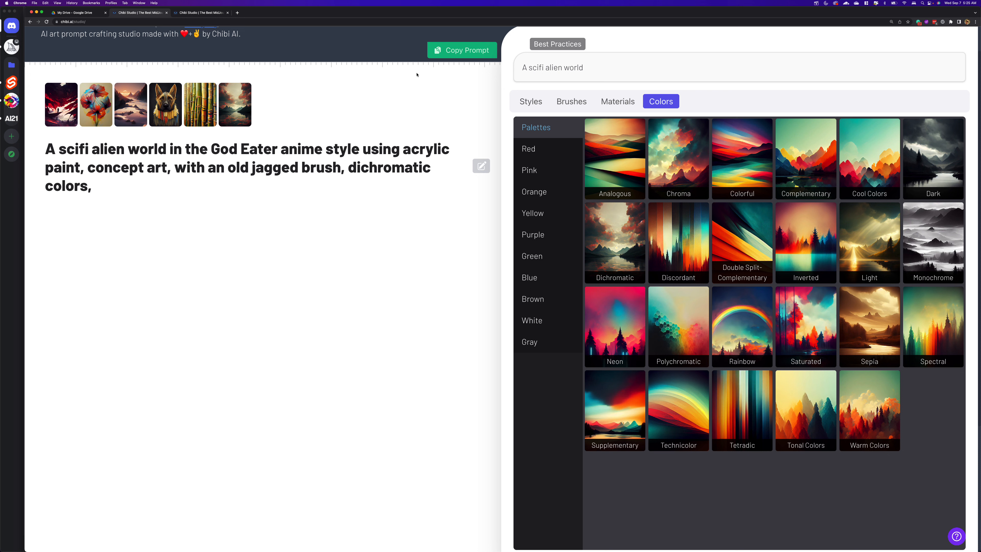
pyautogui.click(462, 51)
# - Switch to Discord and paste the copied prompt into an /imagine command for Midjourney Bot
pyautogui.click(12, 208)
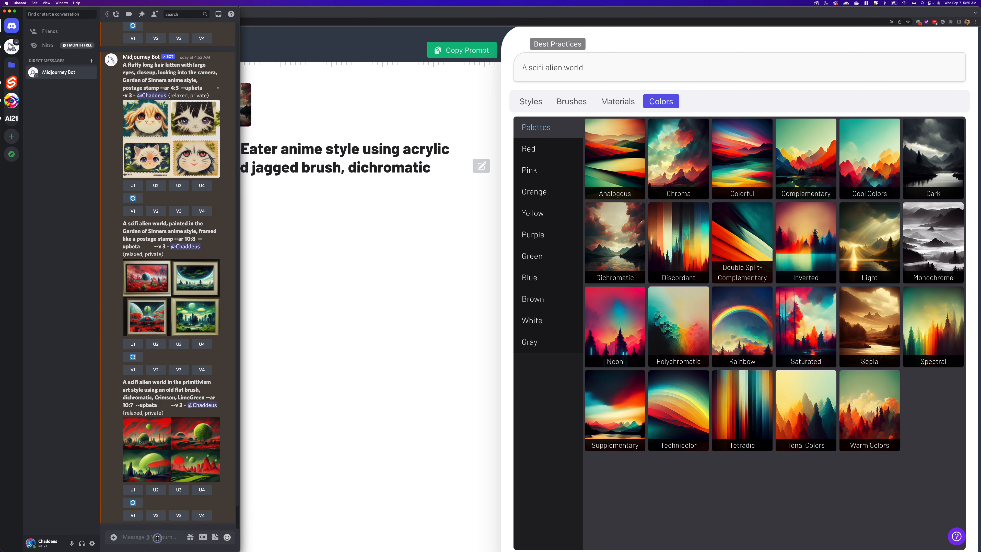
pyautogui.write('/imagine')
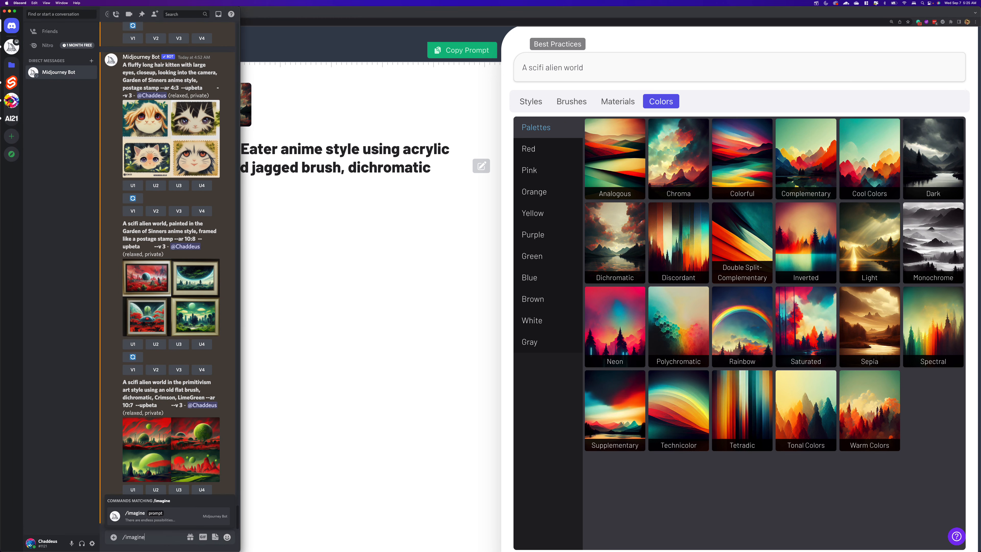
pyautogui.press('Tab')
pyautogui.write('A scifi alien world in the God Eater anime style using acrylic paint, concept art, with an old jagged brush, dichromatic colors,')
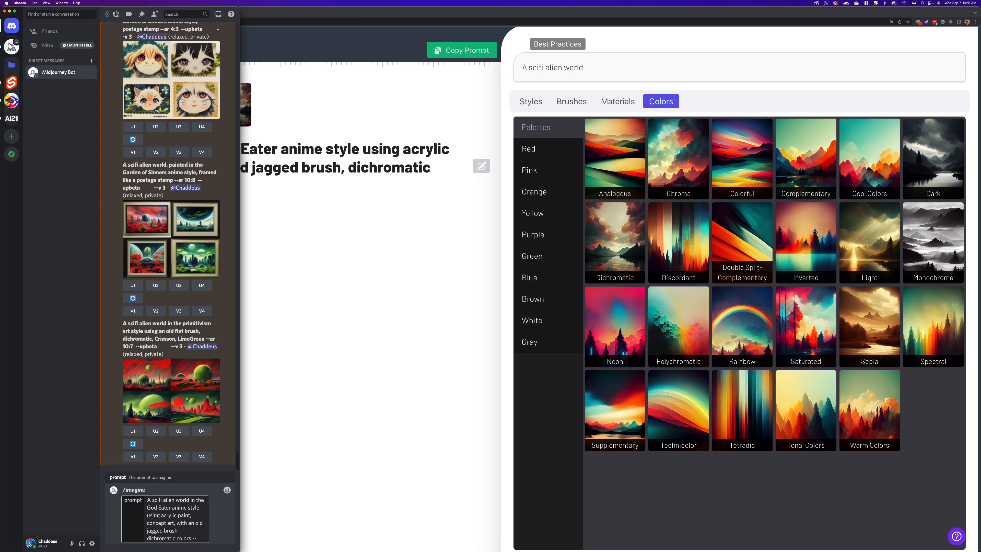
# - End the prompt with "--ar 10:7", submit it, and return to Chibi Studio
pyautogui.write('10')
pyautogui.press('BackSpace')
pyautogui.press('BackSpace')
pyautogui.press('BackSpace')
pyautogui.write('ar 10:7')
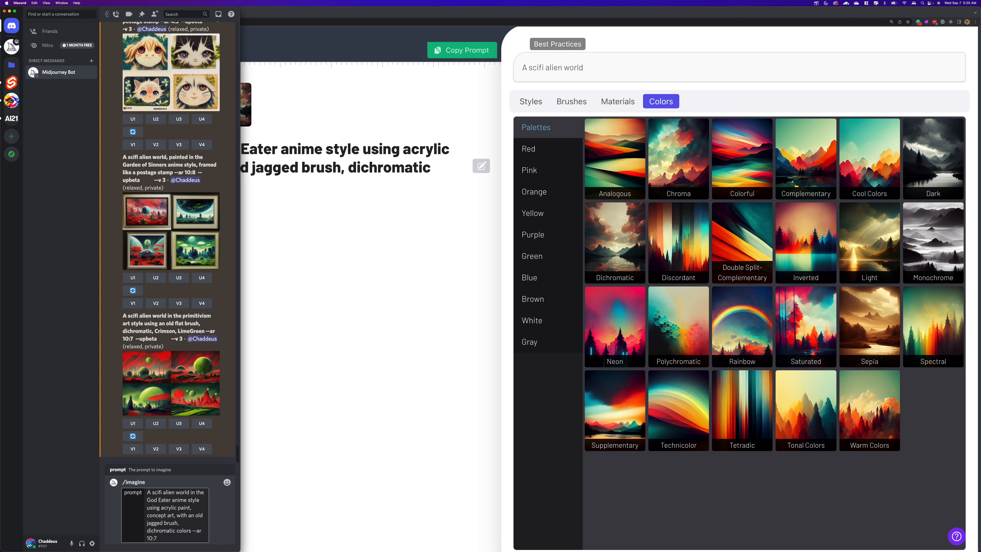
pyautogui.press('Return')
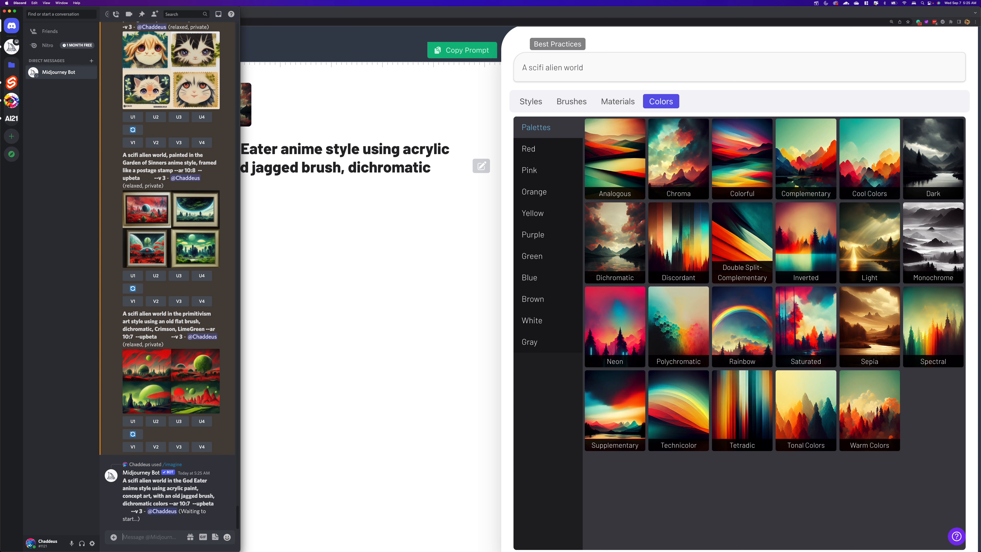
pyautogui.click(362, 326)
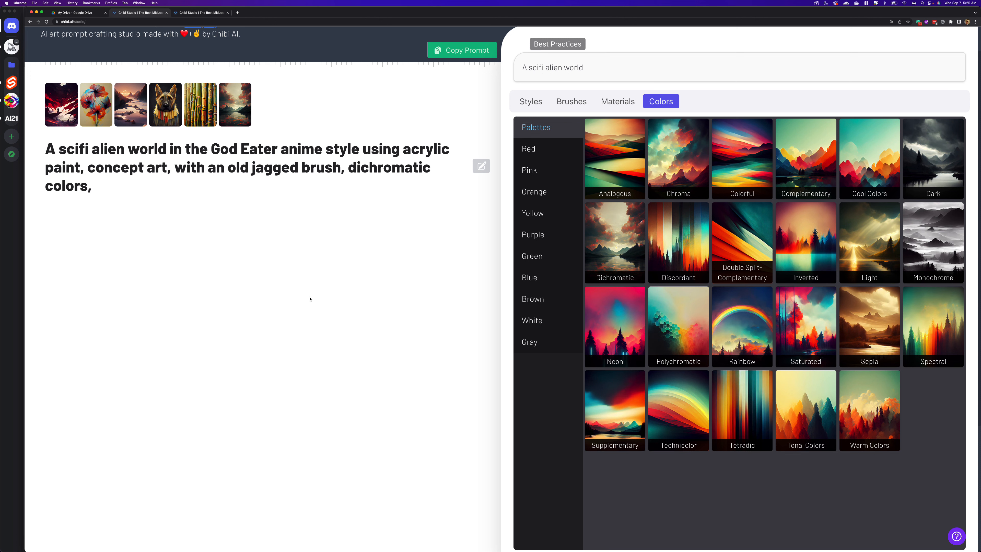
# - Browse the Movements category of art styles in Chibi Studio
pyautogui.scroll(2, 310, 299)
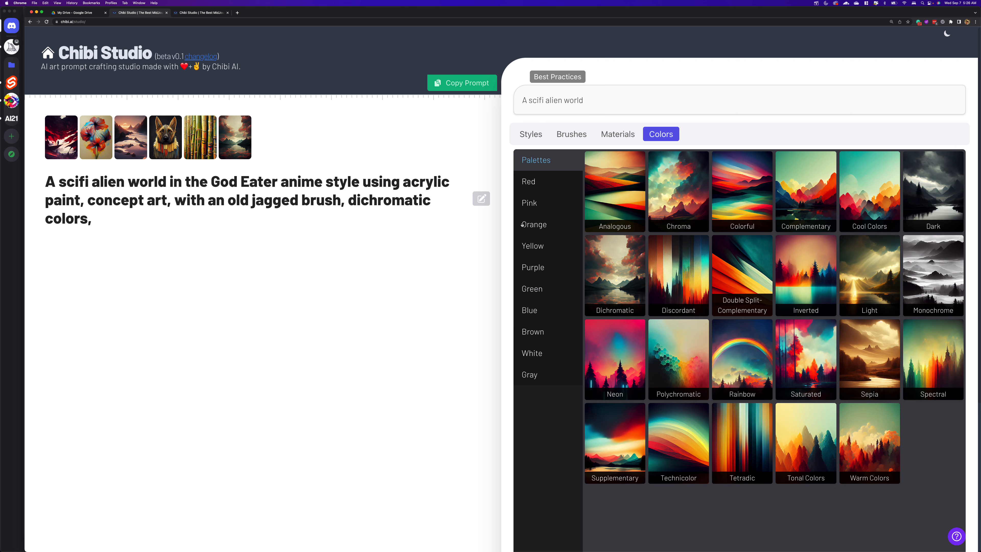
pyautogui.click(532, 134)
pyautogui.click(535, 289)
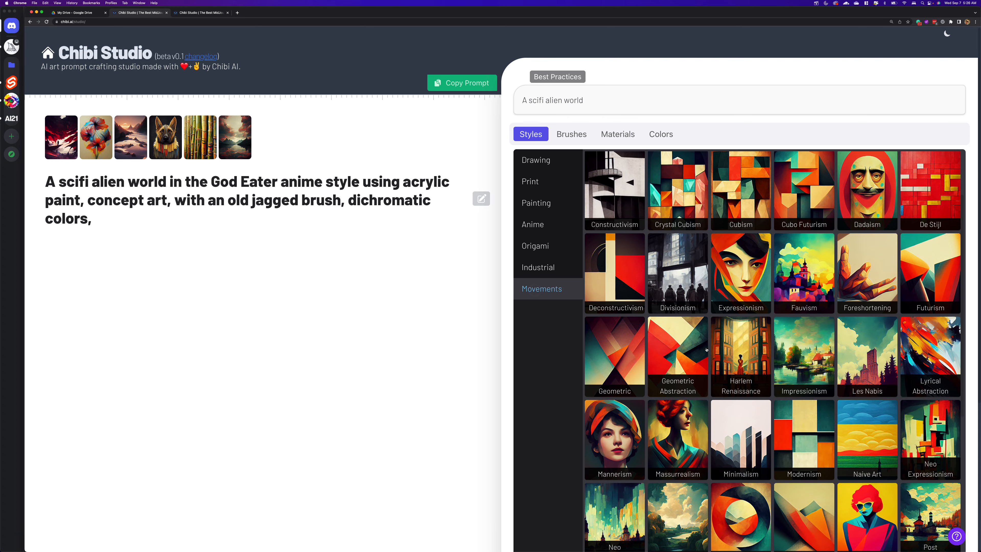
pyautogui.scroll(-7, 706, 350)
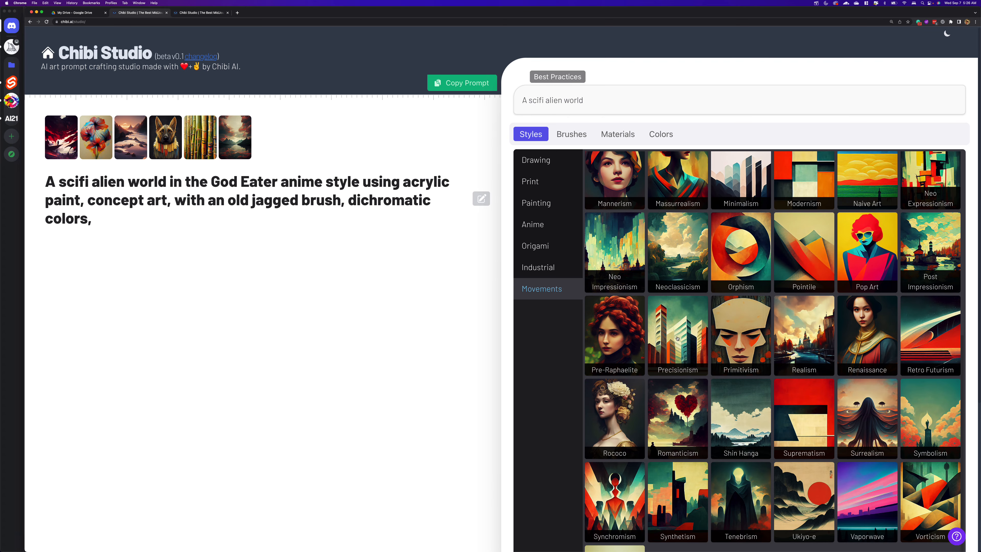
pyautogui.scroll(7, 677, 338)
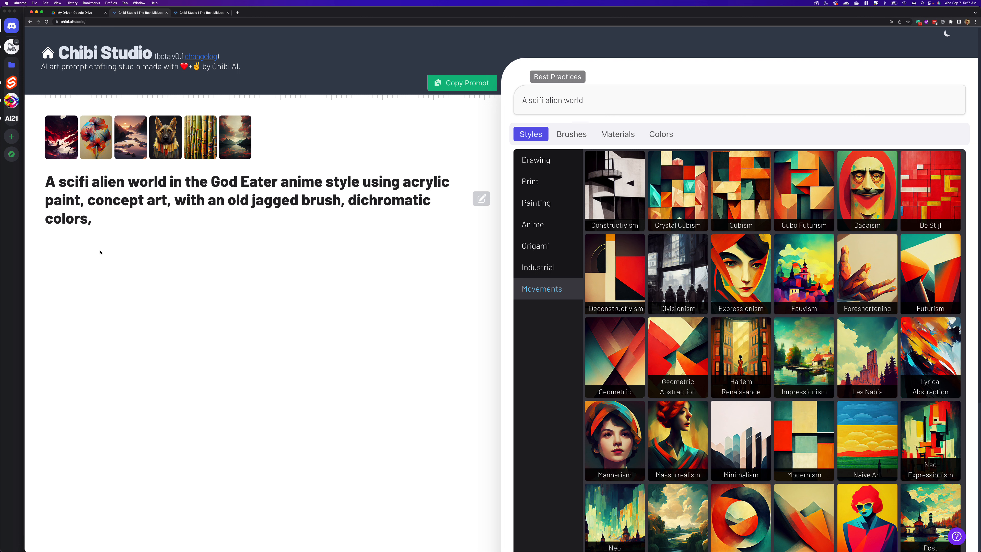
# - Switch to Discord and put Midjourney Bot into fast mode with the /fast command
pyautogui.click(12, 194)
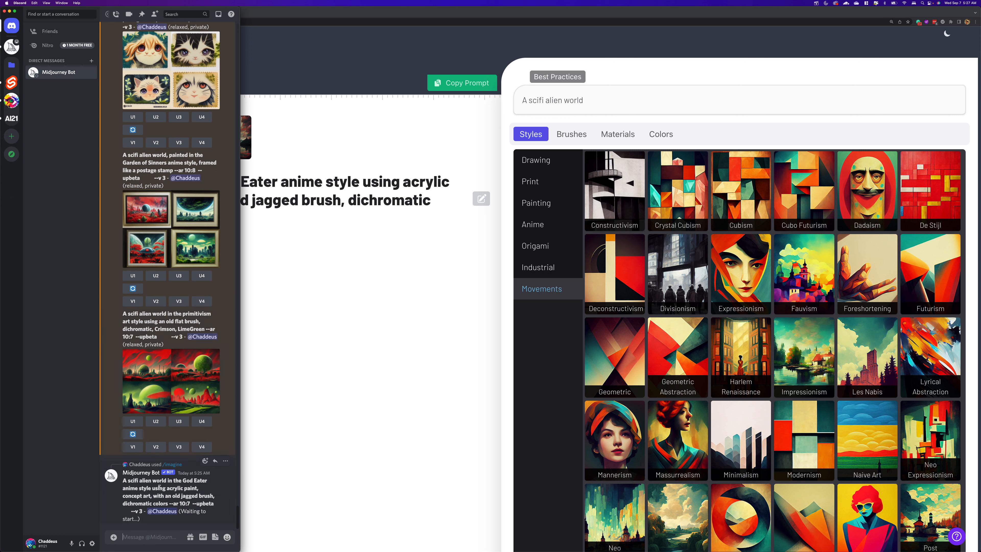
pyautogui.click(140, 540)
pyautogui.write('/fast')
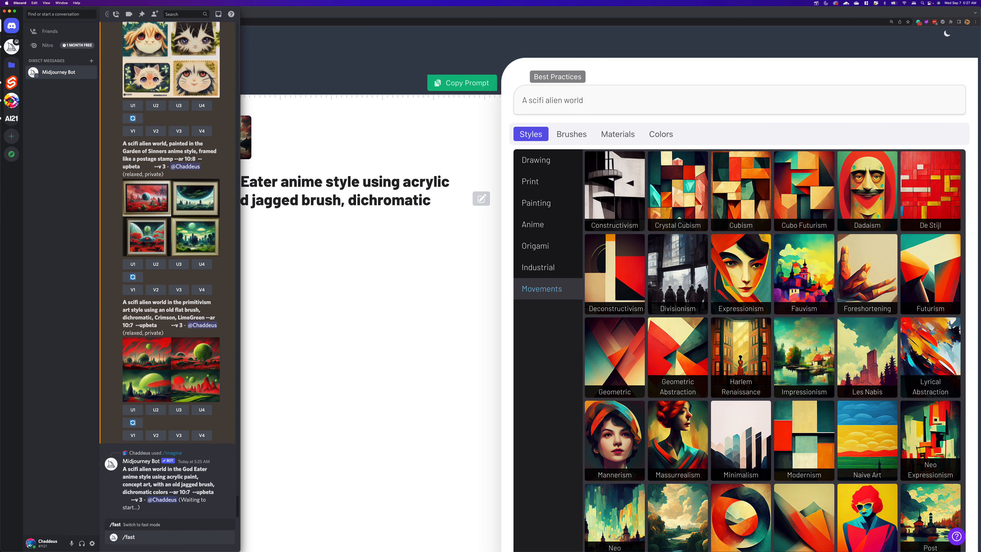
pyautogui.press('Return')
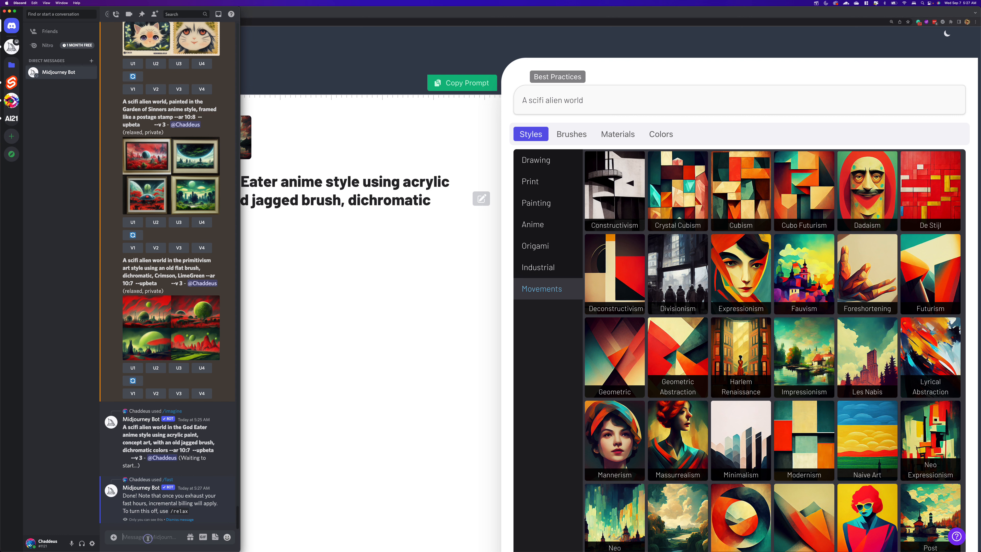
# - Submit the copied prompt again in a new /imagine command, ending it with "--ar 10:7"
pyautogui.write('/iamge')
pyautogui.press('BackSpace')
pyautogui.press('BackSpace')
pyautogui.press('BackSpace')
pyautogui.press('BackSpace')
pyautogui.write('ma')
pyautogui.press('Tab')
pyautogui.write('A scifi alien world in the God Eater anime style using acrylic paint, concept art, with an old jagged brush, dichromatic colors,')
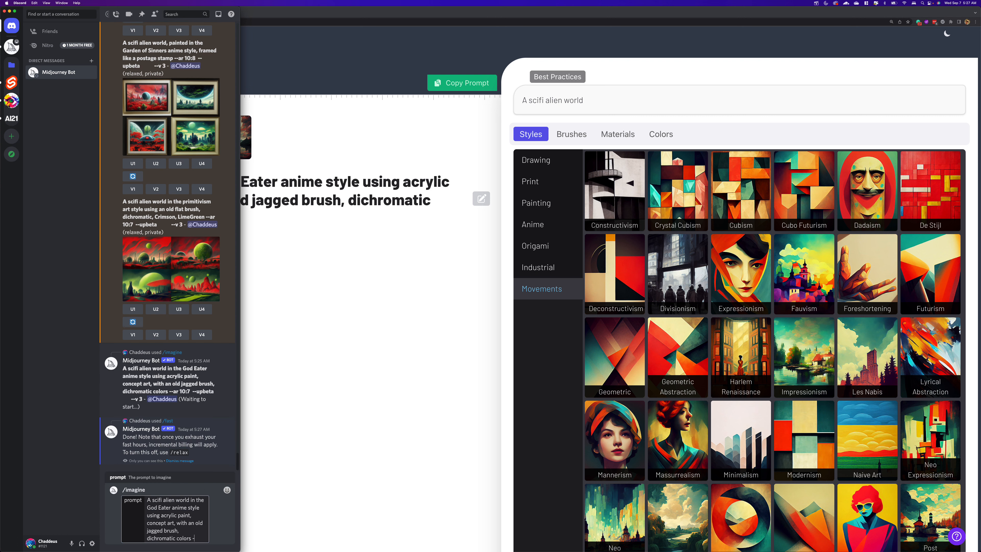
pyautogui.write('-ar 10:')
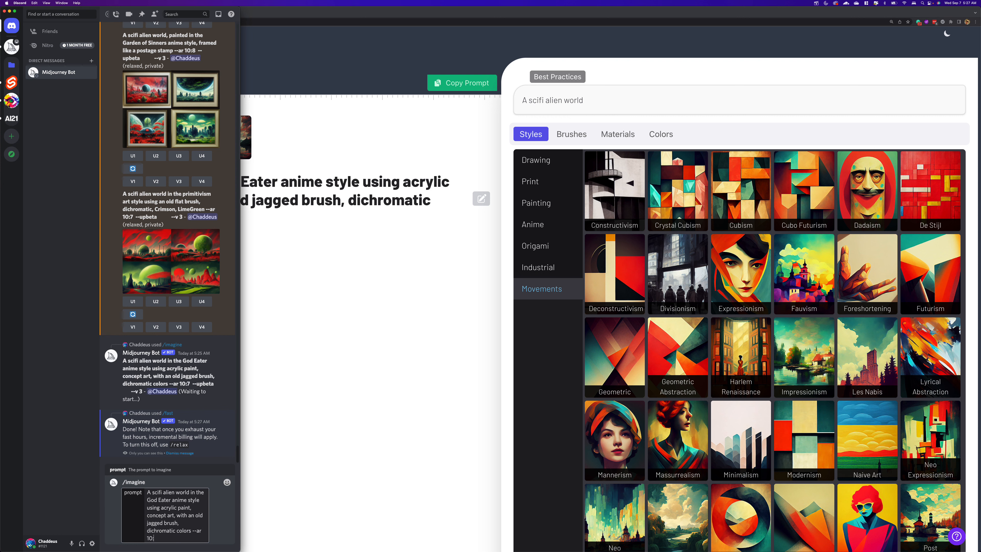
pyautogui.write('7')
pyautogui.press('Return')
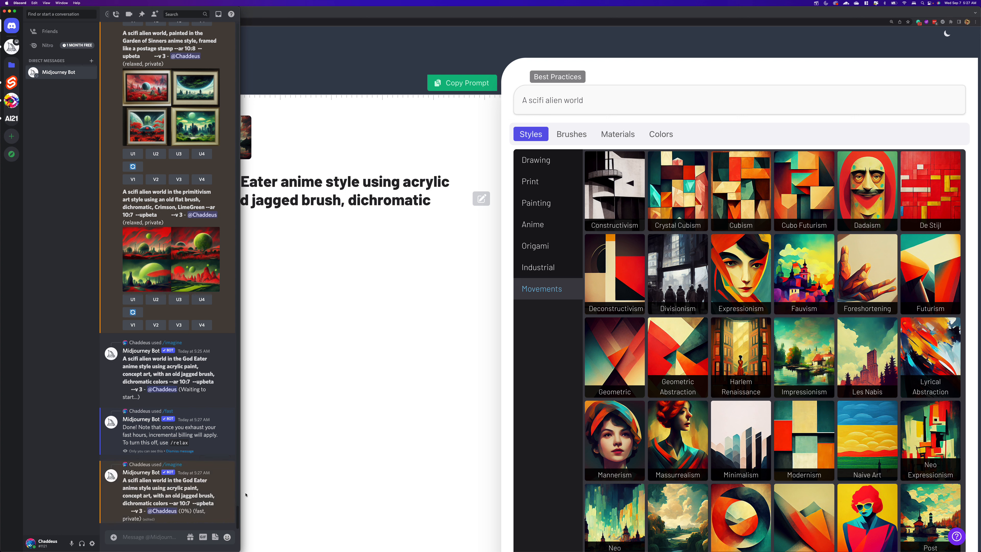
# - Widen the Discord window and view the newly generated four-image grid enlarged
pyautogui.moveTo(239, 469); pyautogui.dragTo(393, 457)
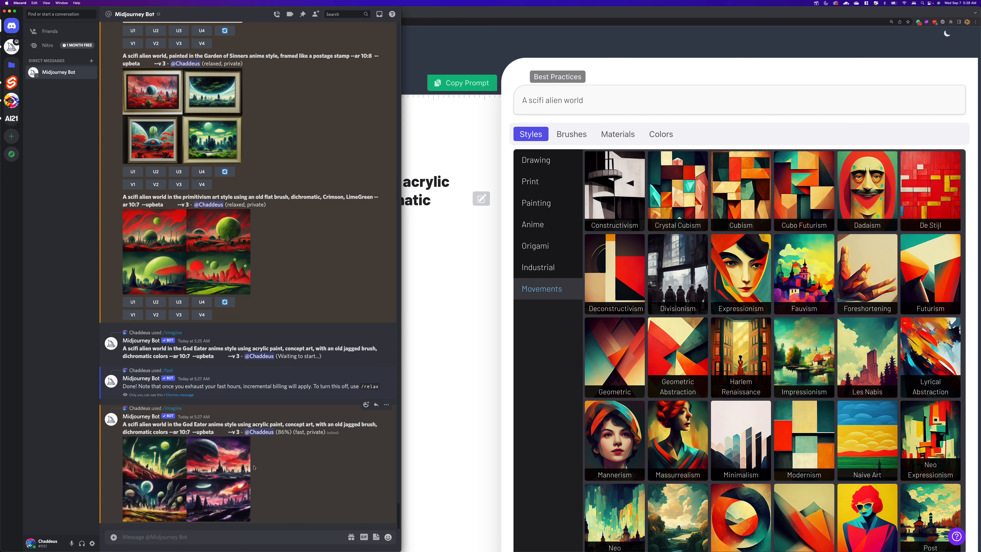
pyautogui.click(475, 303)
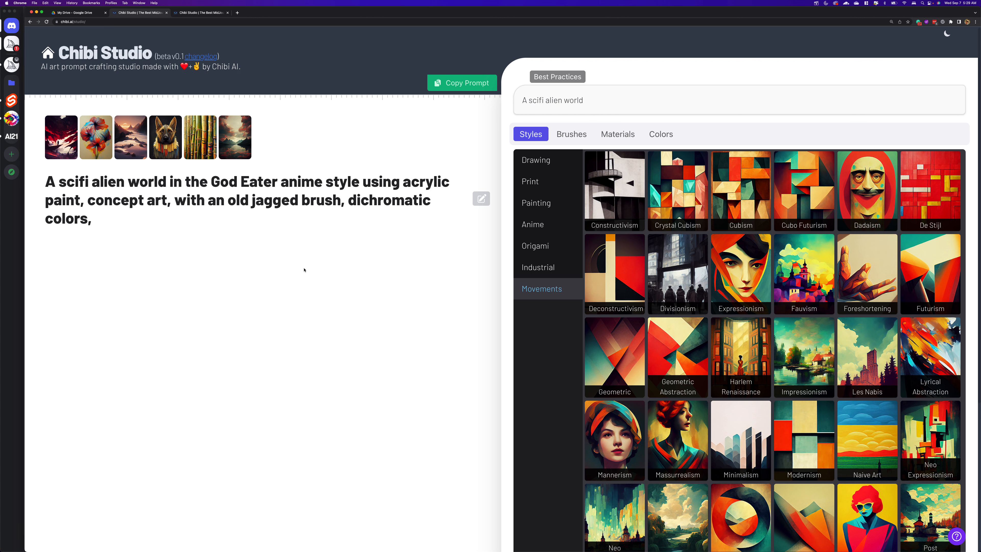
pyautogui.click(20, 92)
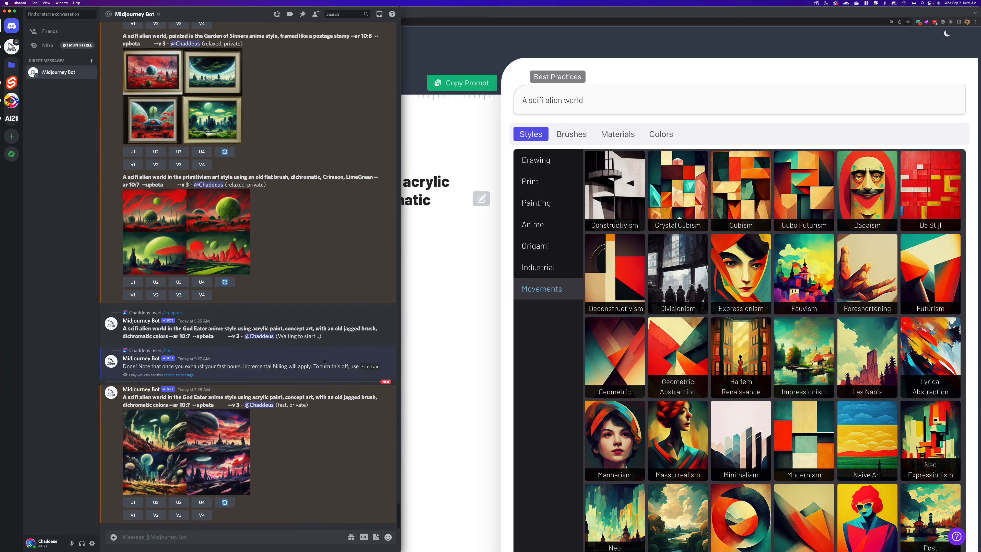
pyautogui.click(165, 440)
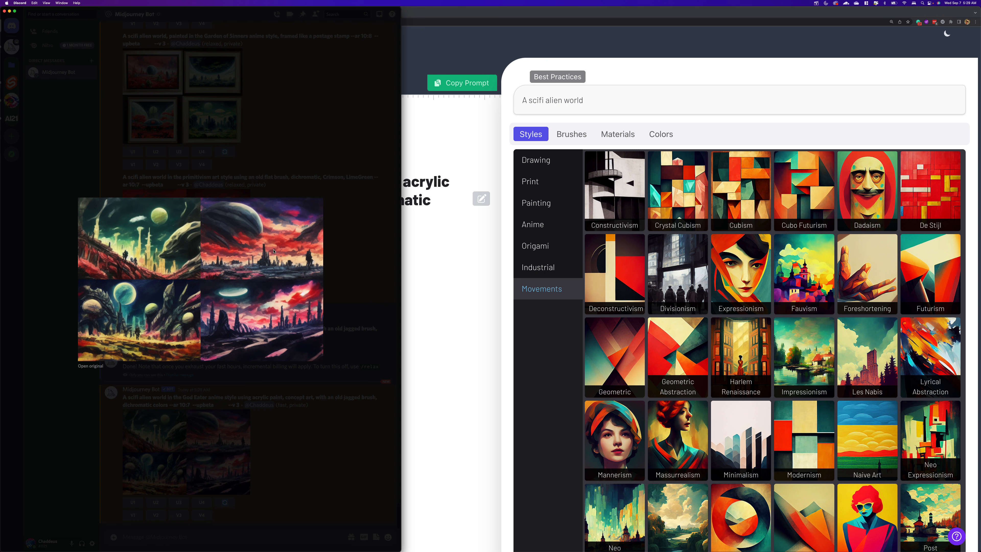
pyautogui.click(359, 281)
# - Upscale the second image of the new grid and request a remaster of the upscaled result
pyautogui.click(156, 502)
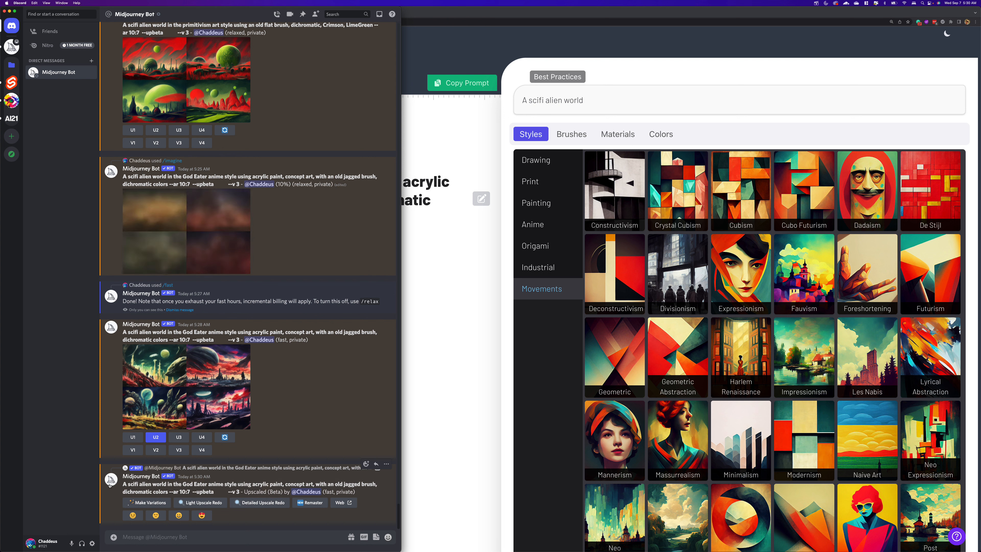
pyautogui.click(315, 503)
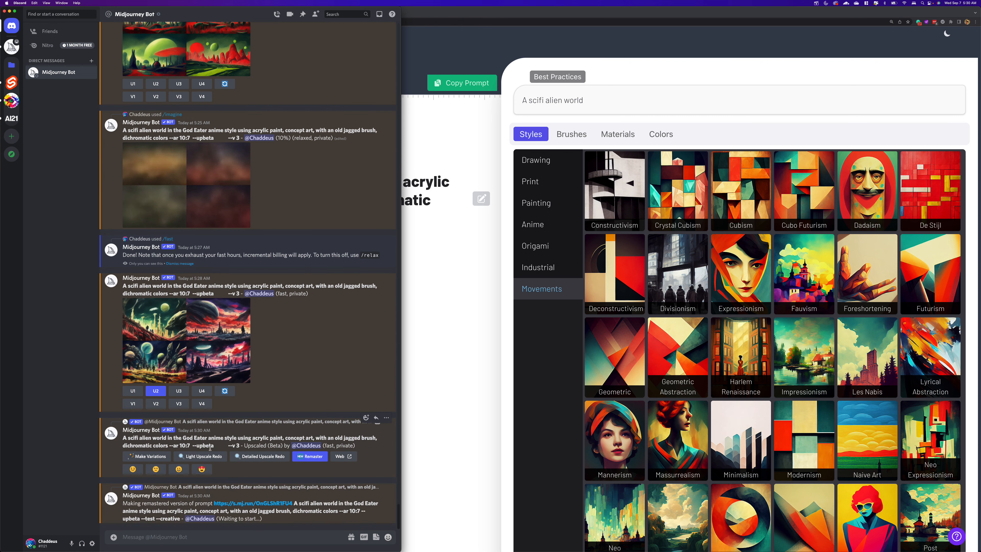
# - Open the source image linked in the remaster message in the browser, accepting the external link
pyautogui.click(263, 504)
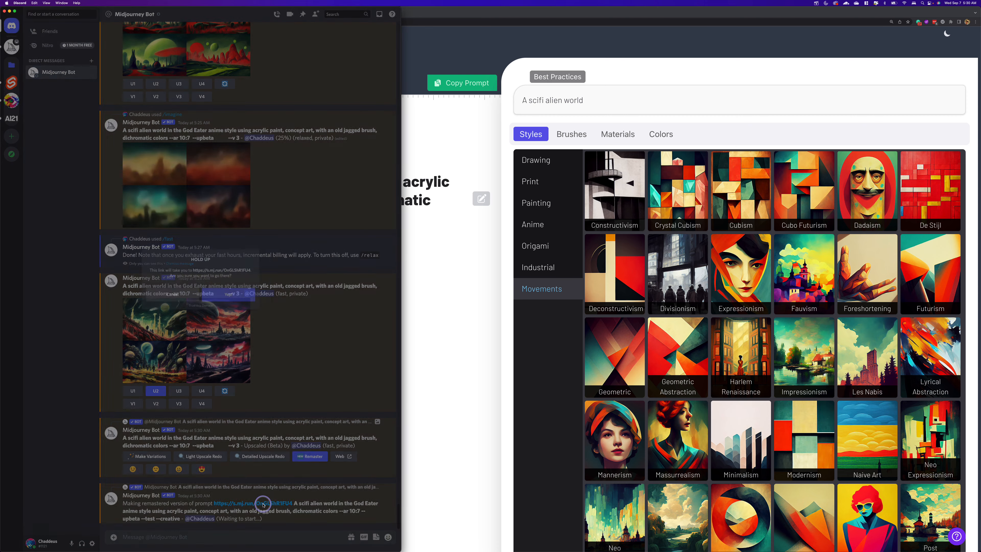
pyautogui.click(233, 295)
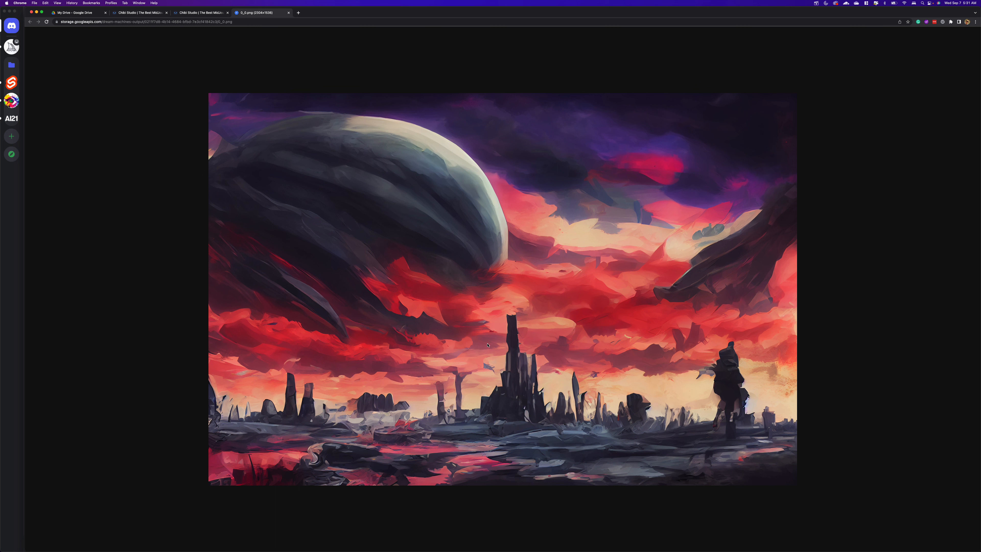
# - Close the empty localhost Chibi Studio tab and the Google Drive tab, keeping the tab with the crafted prompt
pyautogui.click(195, 13)
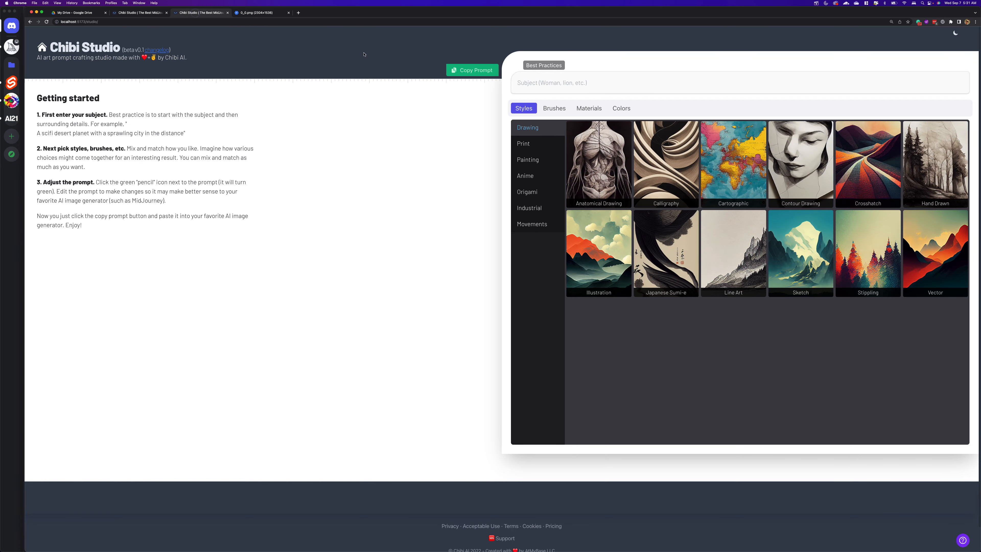
pyautogui.click(228, 13)
pyautogui.click(134, 13)
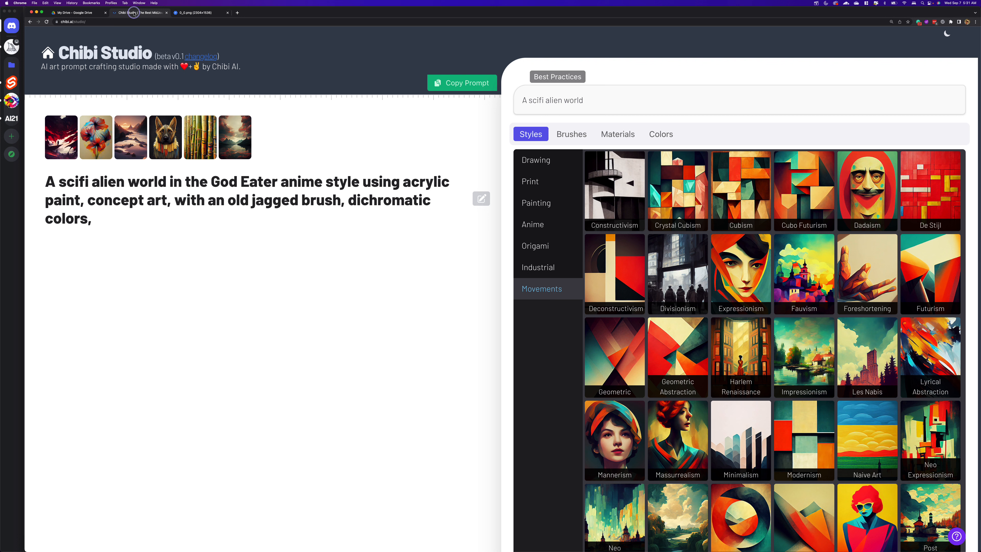
pyautogui.click(105, 13)
pyautogui.moveTo(175, 155)
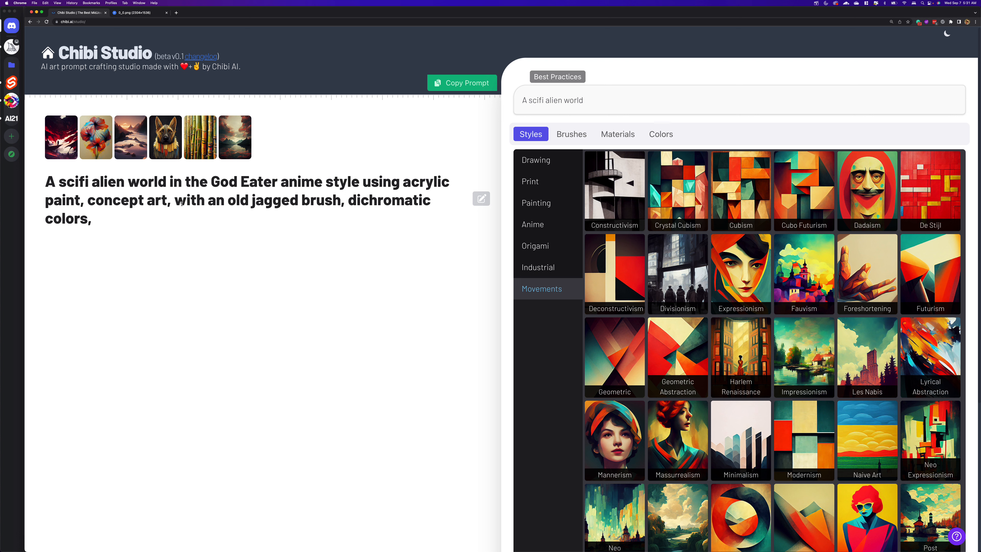
# - View the upscaled image in the browser and the enlarged remastered version in Discord, and return to Chibi Studio
pyautogui.click(153, 13)
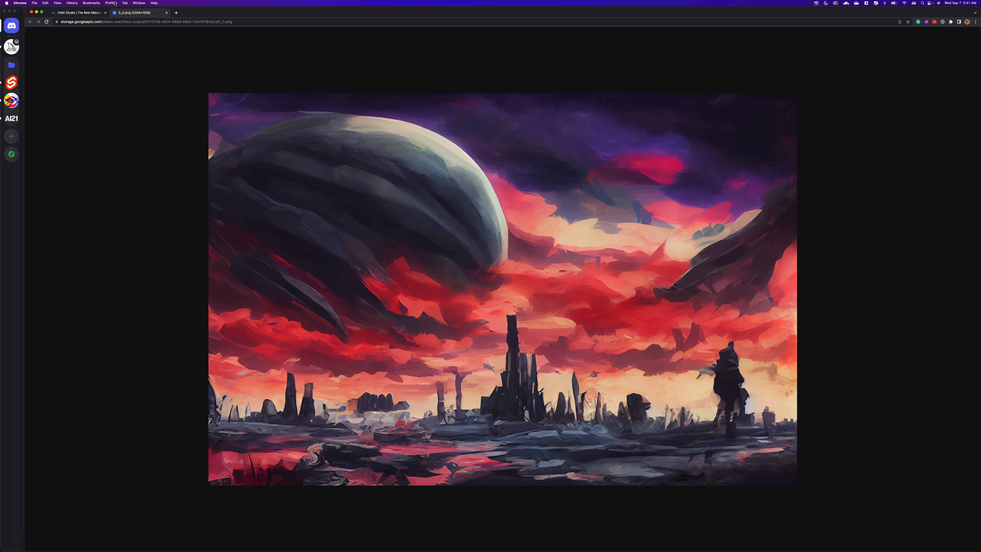
pyautogui.click(68, 13)
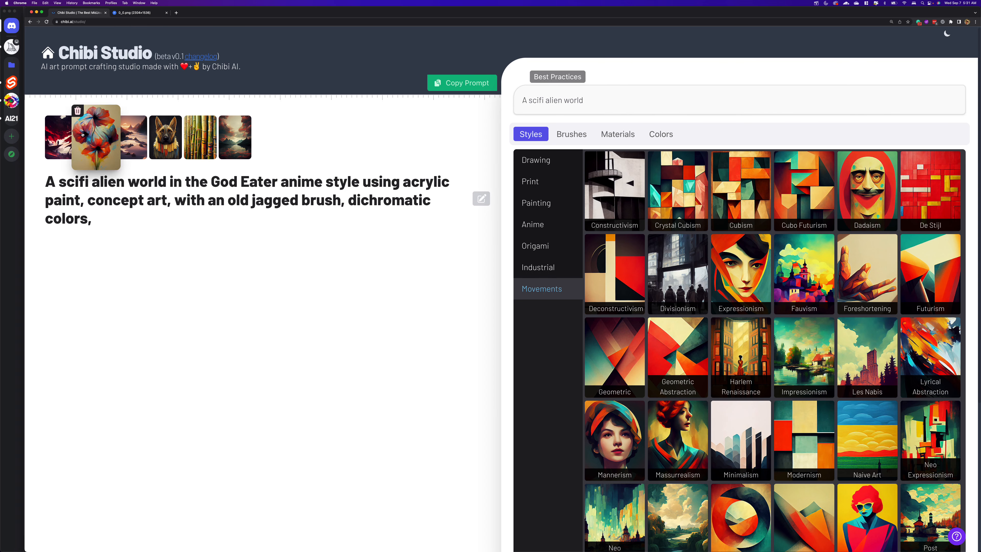
pyautogui.click(15, 266)
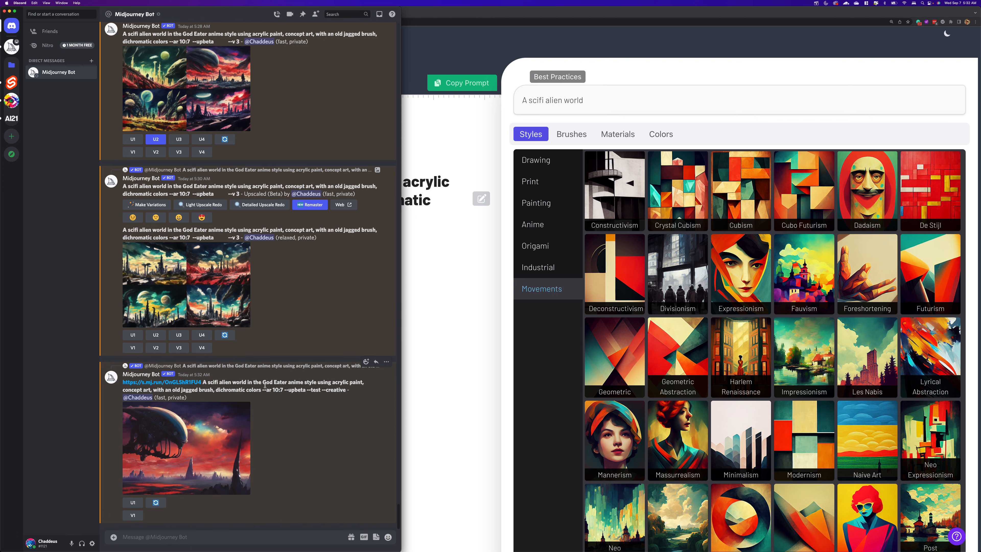
pyautogui.click(202, 427)
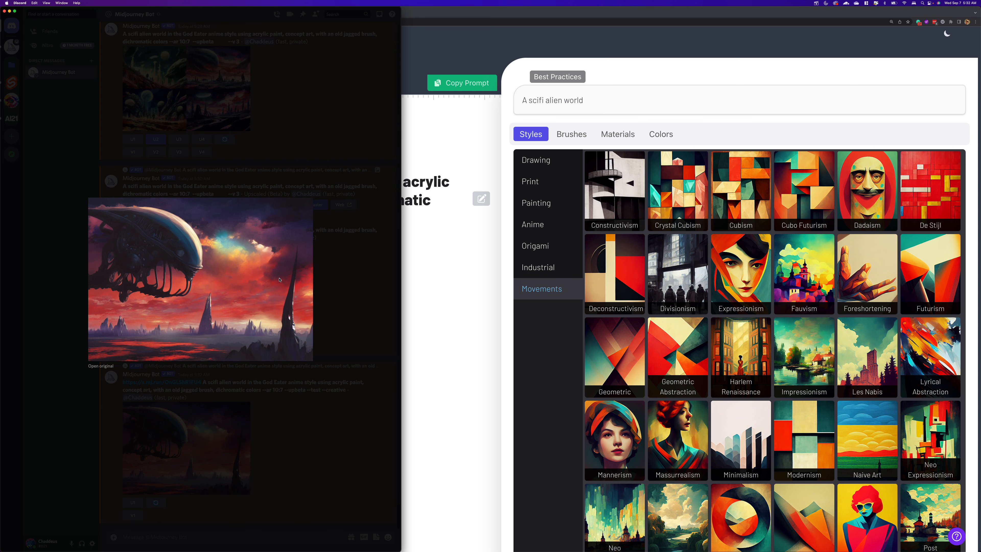
pyautogui.click(340, 291)
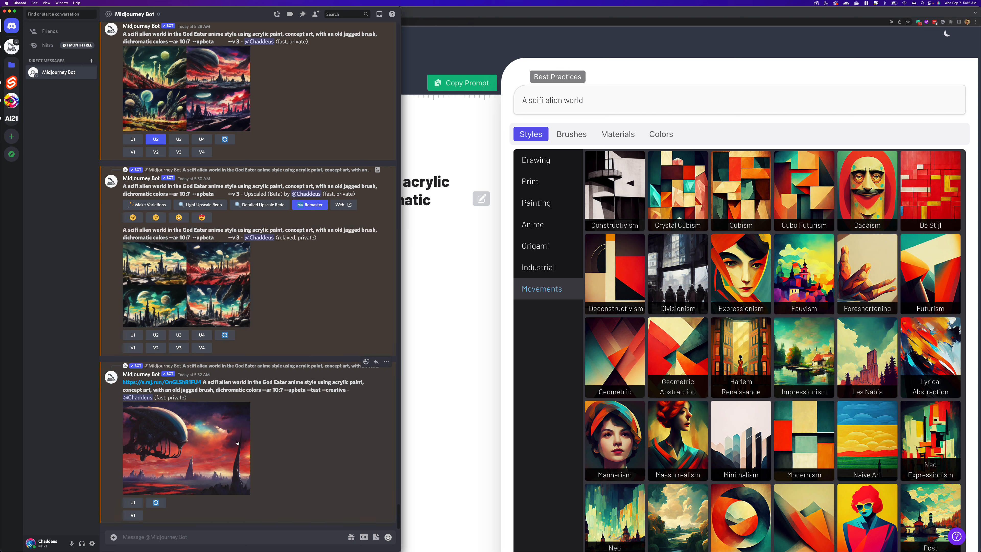
pyautogui.click(468, 330)
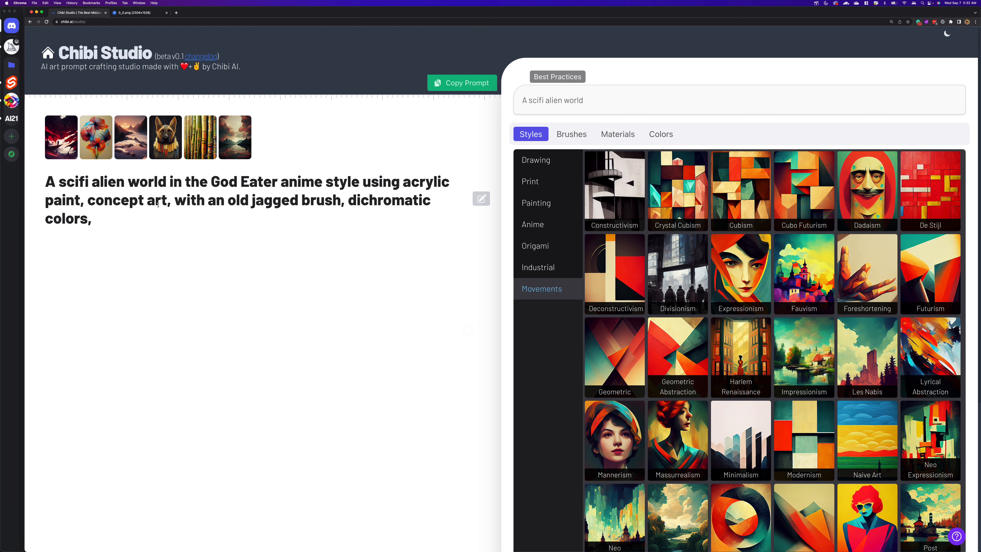